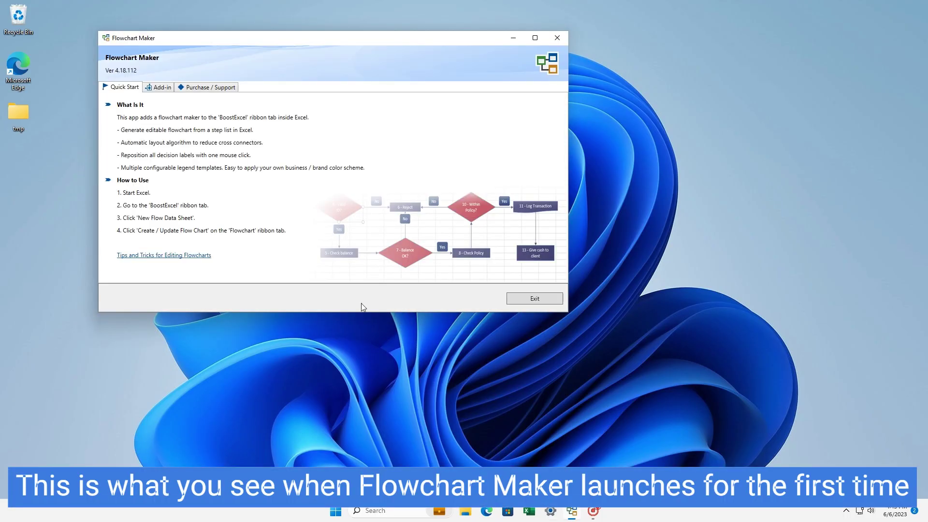
Review the Purchase / Support tab, exit Flowchart Maker, and start Excel from the taskbar
{"action": "left_click", "coordinate": [220, 89]}
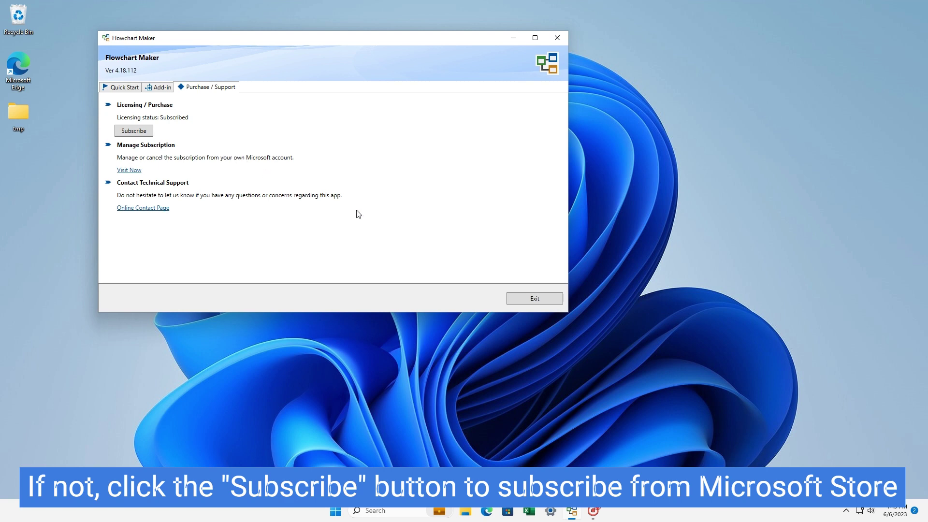
{"action": "left_click", "coordinate": [526, 299]}
{"action": "left_click", "coordinate": [529, 510]}
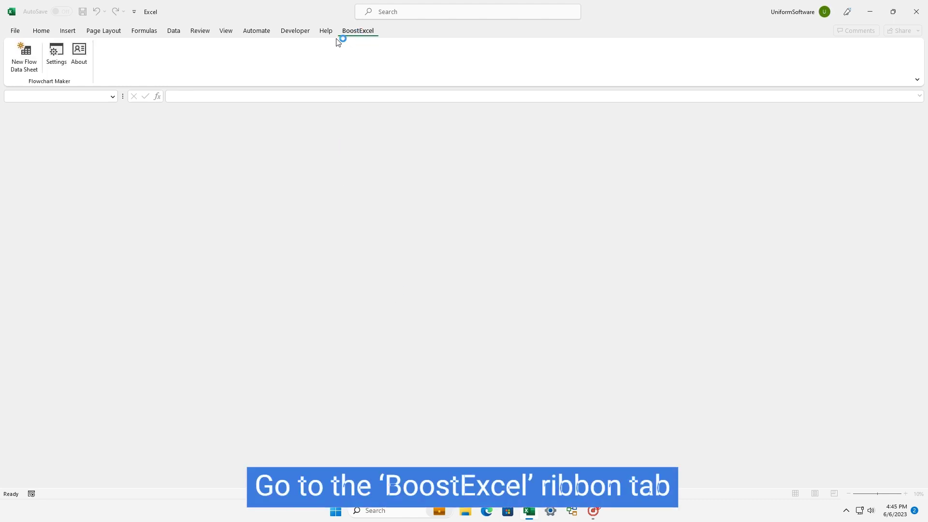
Create a new flow data sheet and enter the file name 'aa' in Documents
{"action": "left_click", "coordinate": [25, 67]}
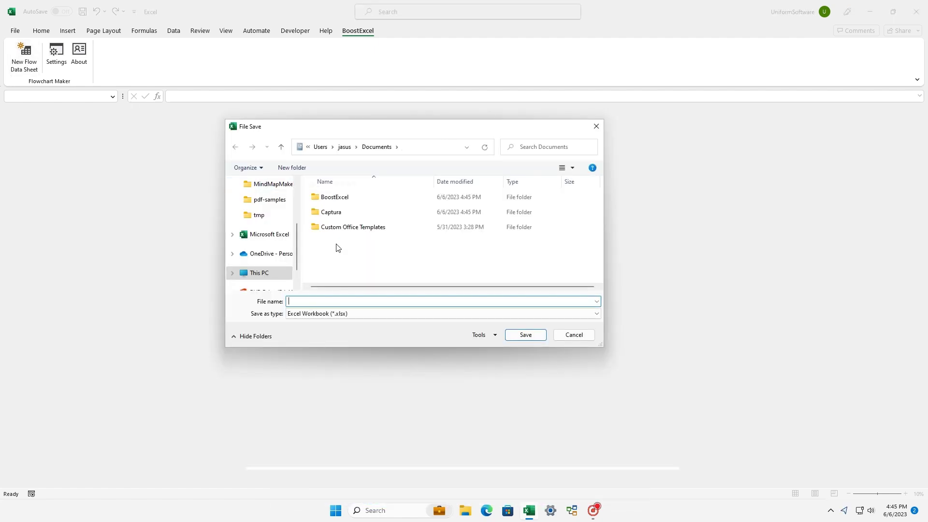
{"action": "type", "text": "aa"}
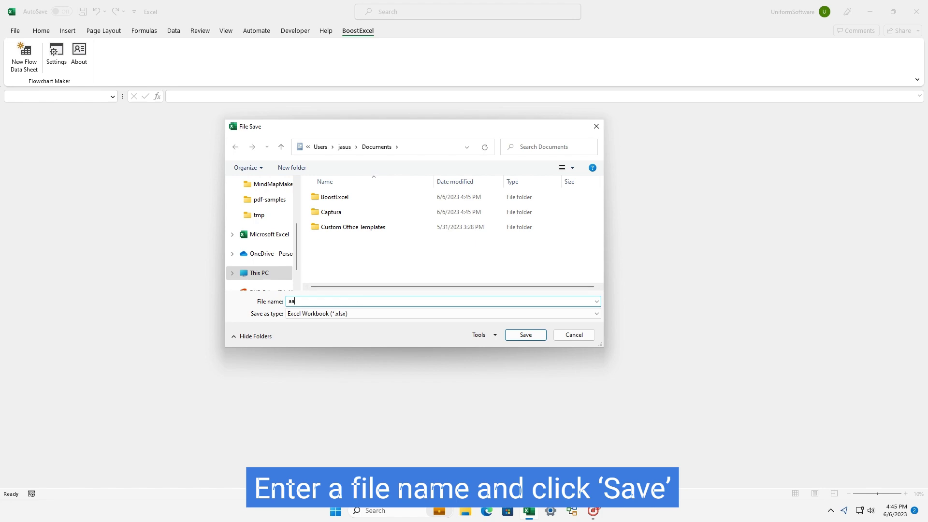
Save the workbook as aa and add step 11, 'One more thing to do', to the table
{"action": "left_click", "coordinate": [512, 338]}
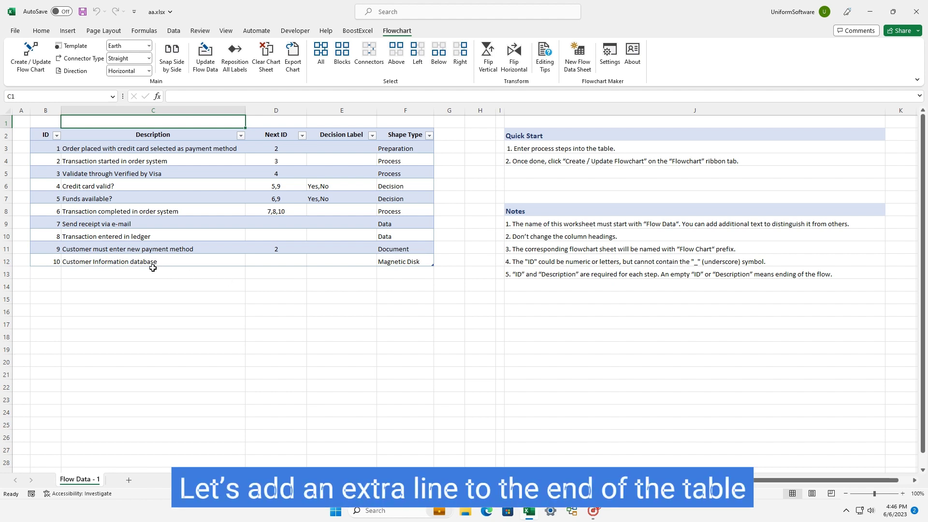
{"action": "left_click", "coordinate": [55, 272]}
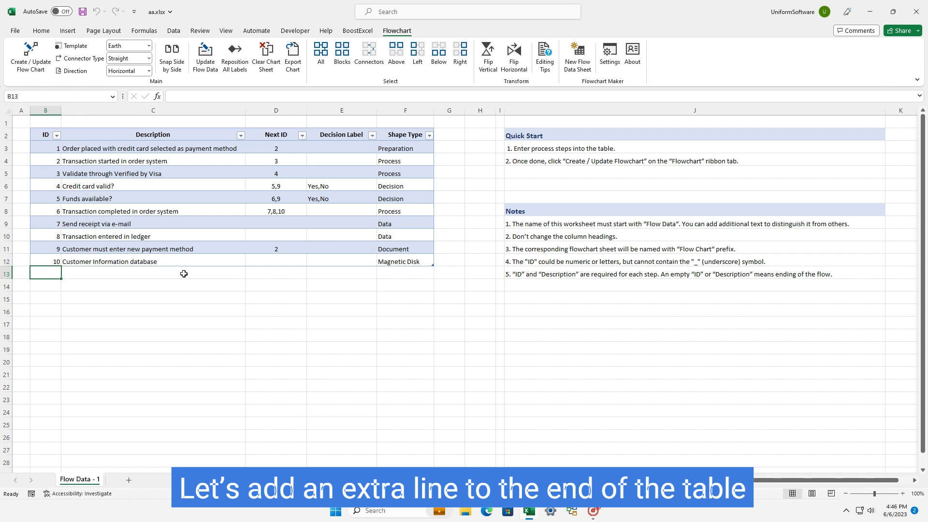
{"action": "type", "text": "11"}
{"action": "key", "text": "Tab"}
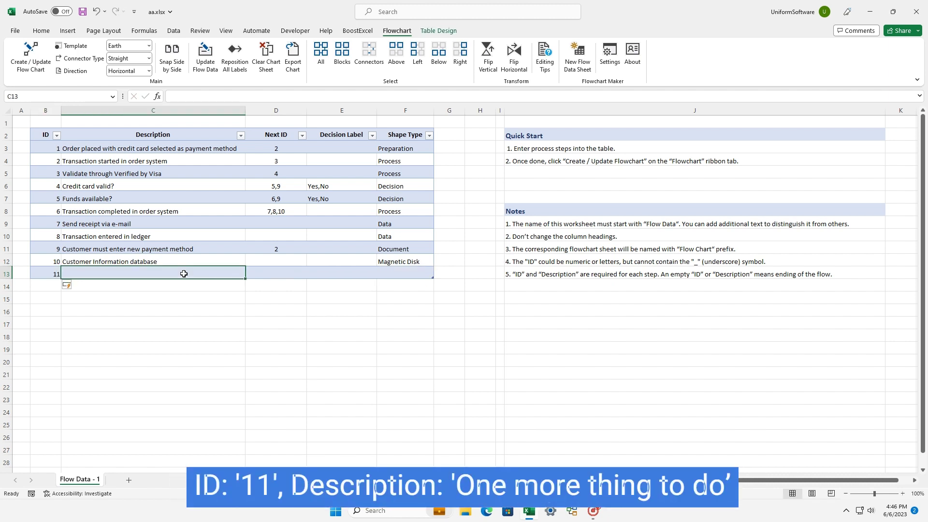
{"action": "type", "text": "One"}
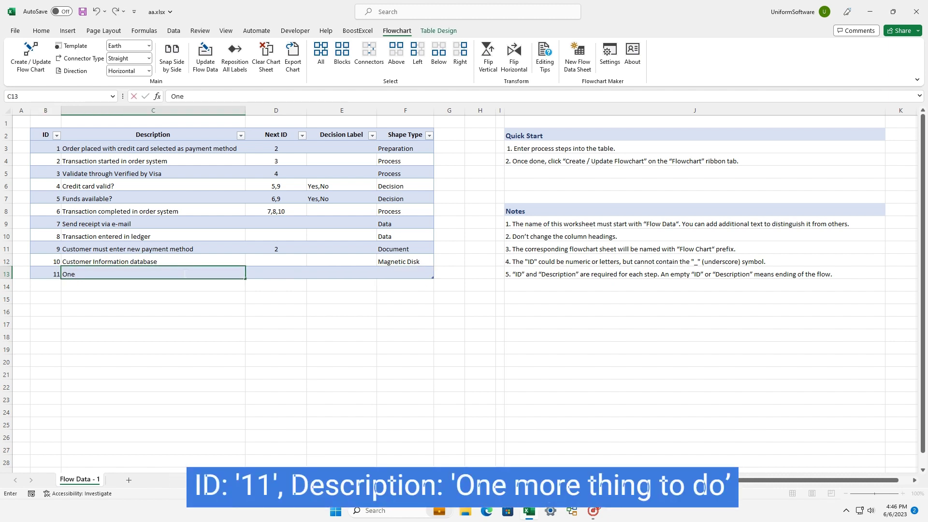
{"action": "type", "text": " more thing to do"}
Set step 11's Shape Type to Terminator and start editing step 6's Next ID
{"action": "left_click", "coordinate": [382, 272]}
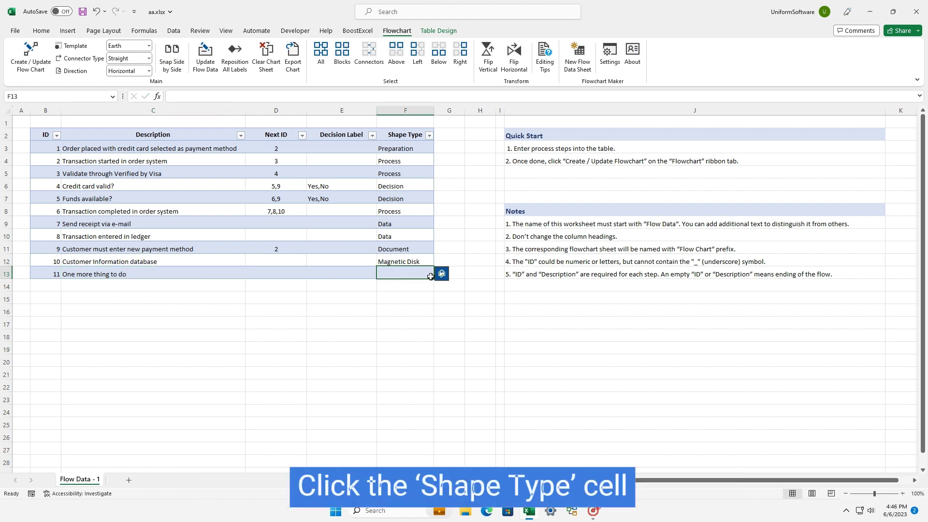
{"action": "left_click", "coordinate": [441, 275]}
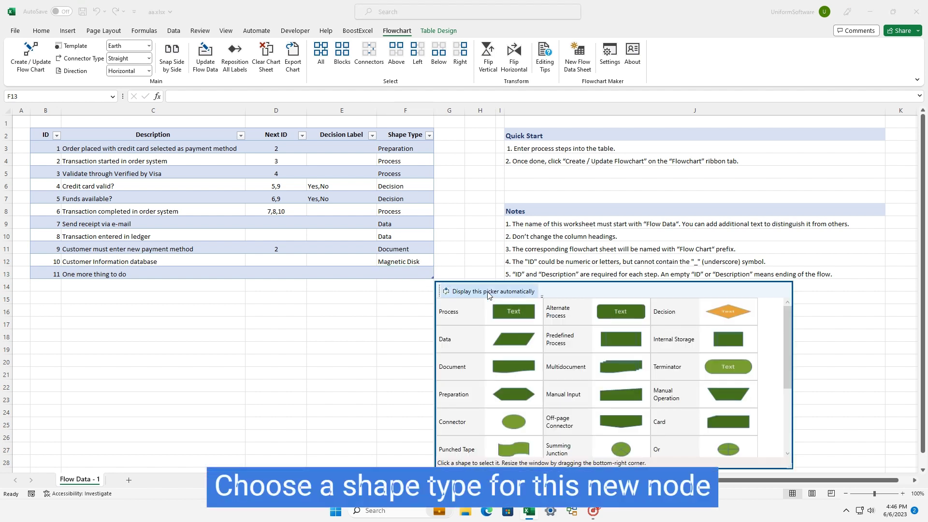
{"action": "left_click", "coordinate": [723, 367]}
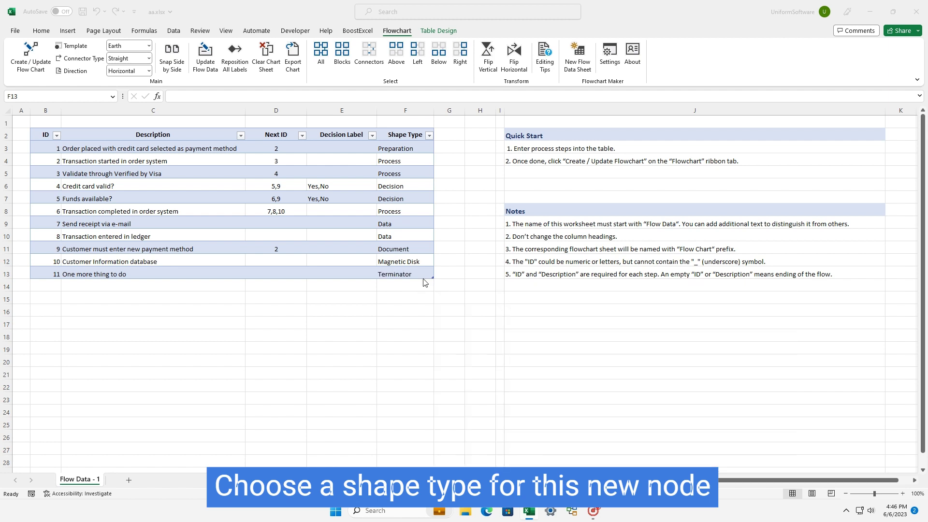
{"action": "double_click", "coordinate": [290, 211]}
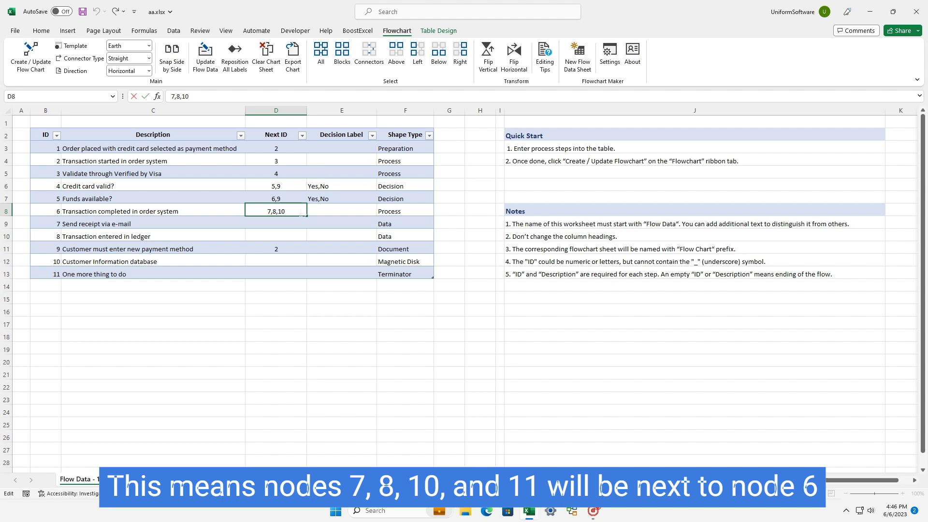
Append 11 to step 6's Next ID (7,8,10,11) and set the Connector Type to Curve
{"action": "type", "text": ",11"}
{"action": "key", "text": "Return"}
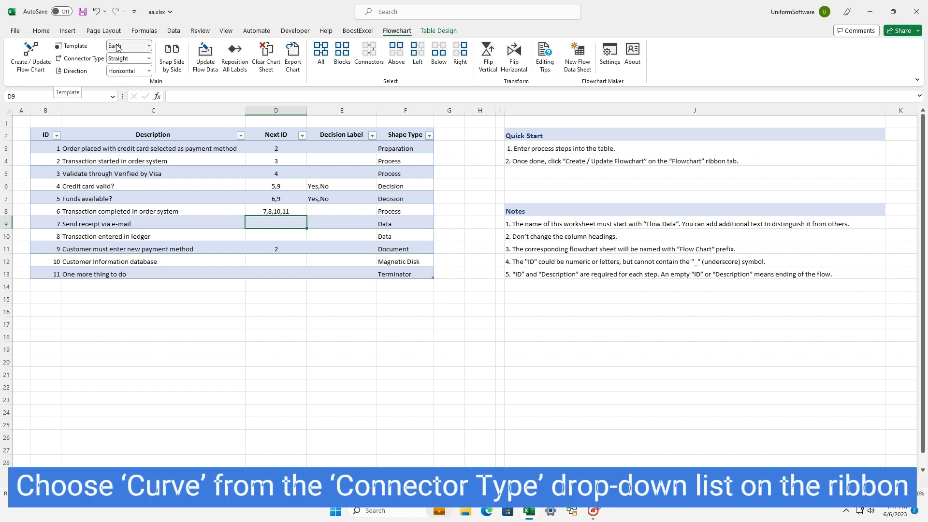
{"action": "left_click", "coordinate": [149, 58]}
{"action": "left_click", "coordinate": [120, 93]}
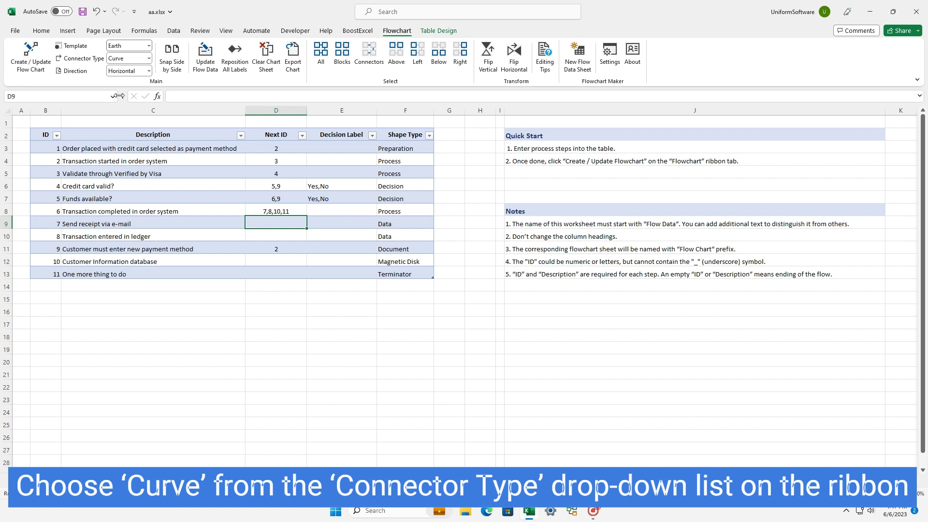
Generate the flowchart onto a Flow Chart - 1 sheet and scroll through the curved-connector result
{"action": "left_click", "coordinate": [32, 67]}
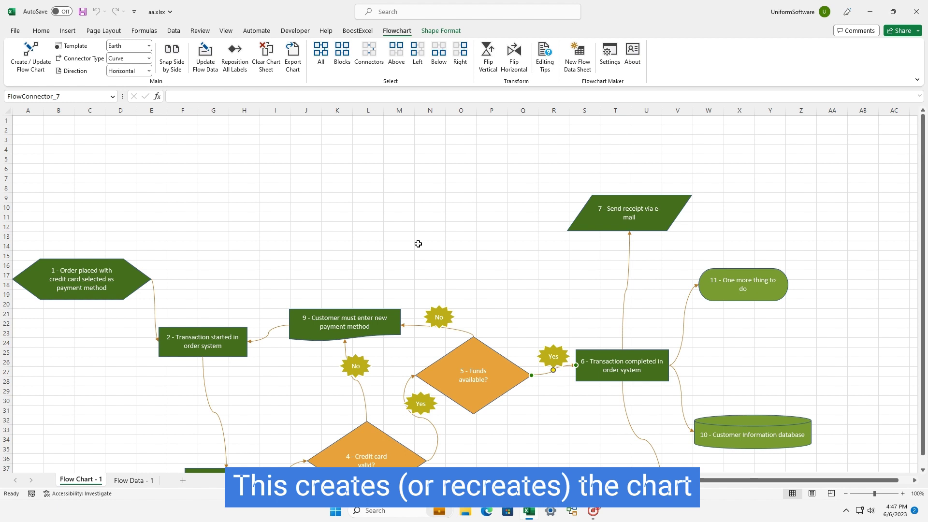
{"action": "scroll", "coordinate": [418, 244], "scroll_direction": "down", "scroll_amount": 2}
{"action": "scroll", "coordinate": [418, 243], "scroll_direction": "down", "scroll_amount": 1}
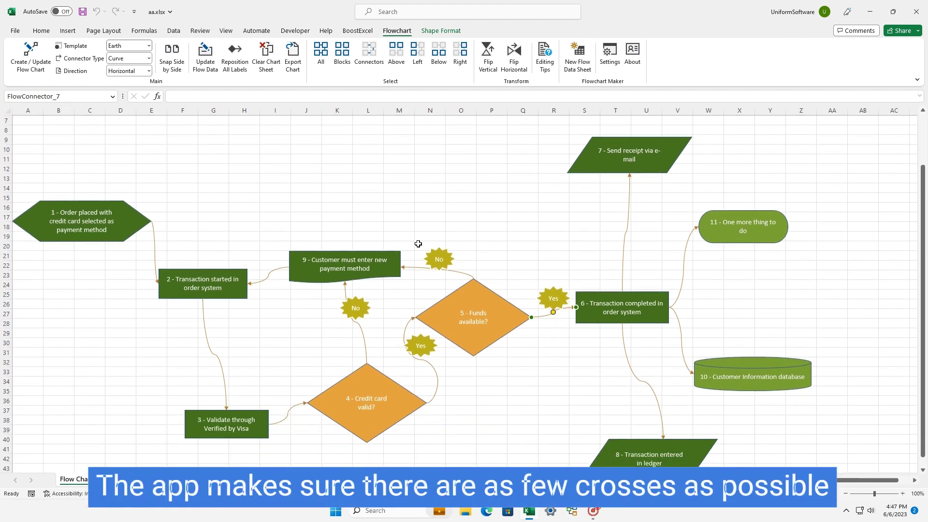
{"action": "scroll", "coordinate": [418, 244], "scroll_direction": "down", "scroll_amount": 2}
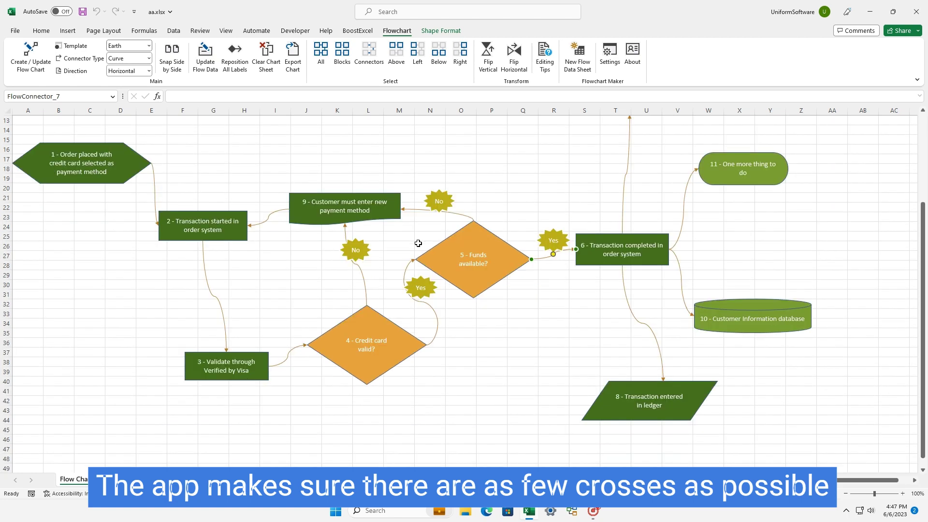
{"action": "scroll", "coordinate": [418, 243], "scroll_direction": "up", "scroll_amount": 3}
{"action": "scroll", "coordinate": [418, 241], "scroll_direction": "up", "scroll_amount": 1}
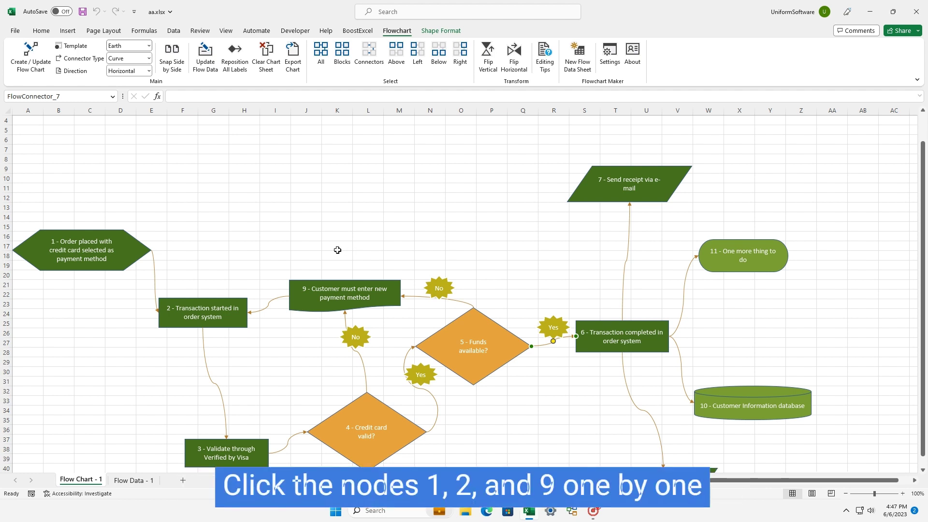
Align Middle nodes 1, 2 and 9, then drag the row up near the sheet's top
{"action": "left_click", "coordinate": [98, 232]}
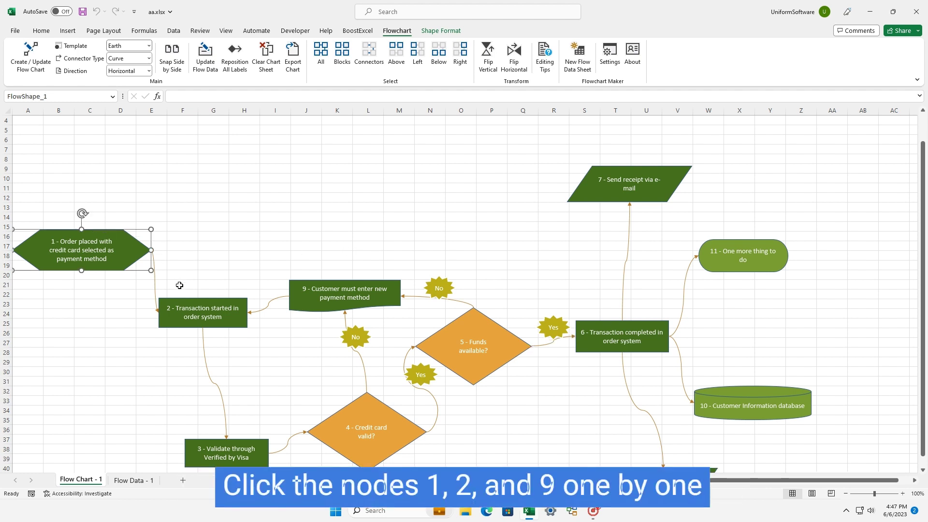
{"action": "left_click", "coordinate": [187, 305], "text": "ctrl"}
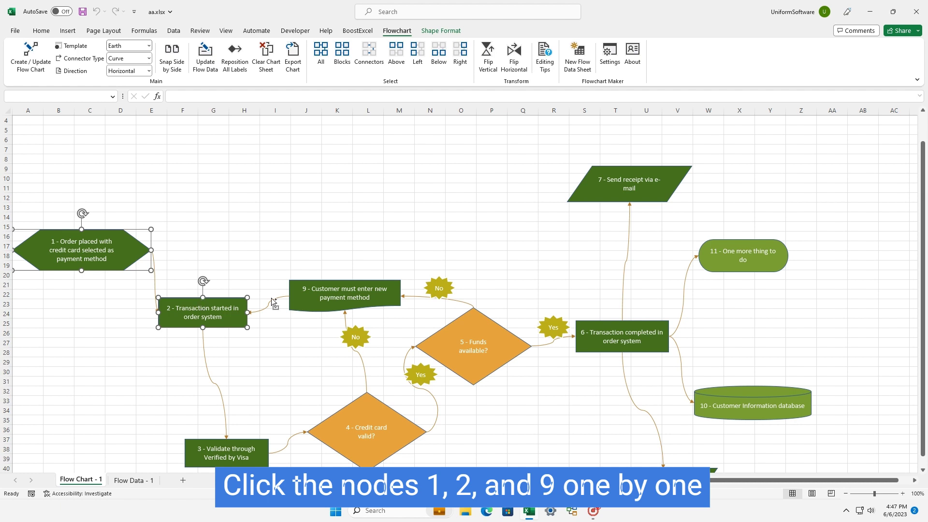
{"action": "left_click", "coordinate": [335, 287], "text": "ctrl"}
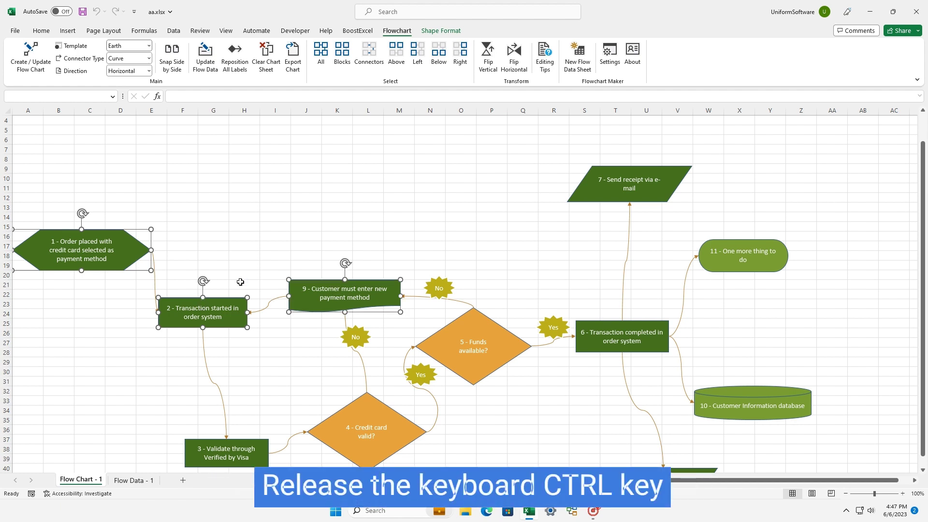
{"action": "left_click", "coordinate": [441, 33]}
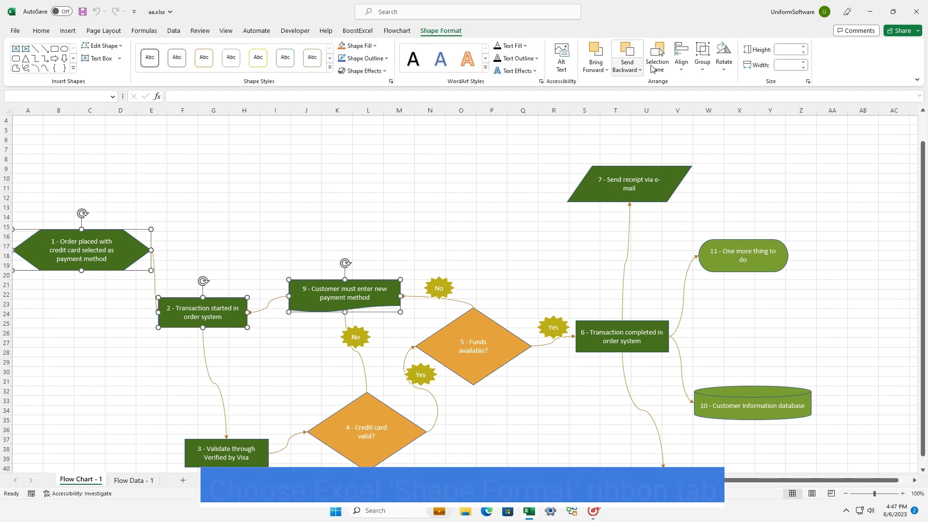
{"action": "left_click", "coordinate": [681, 71]}
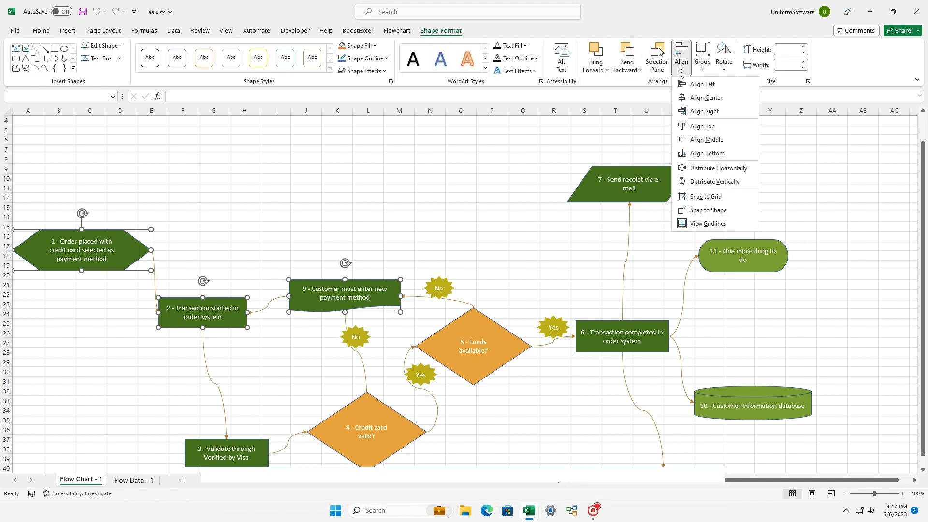
{"action": "left_click", "coordinate": [700, 140]}
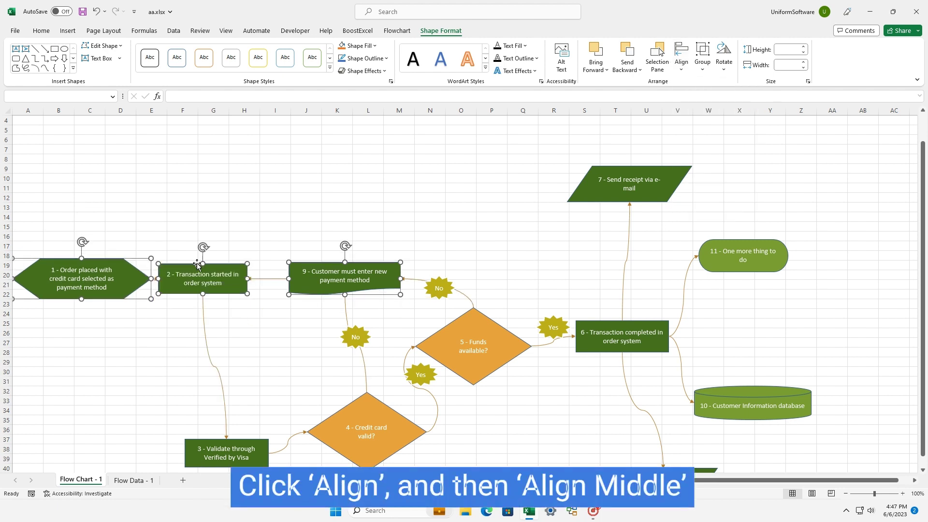
{"action": "left_click_drag", "start_coordinate": [197, 264], "coordinate": [201, 144]}
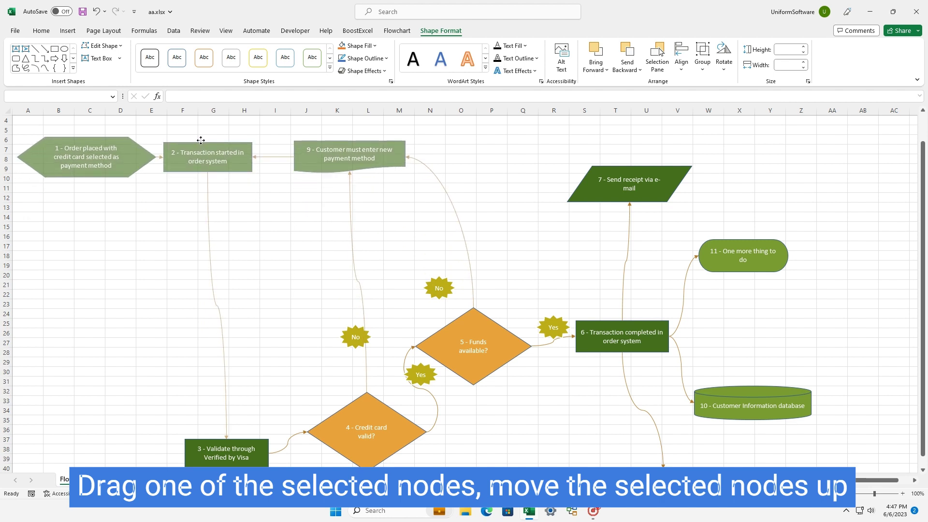
{"action": "left_click_drag", "start_coordinate": [201, 140], "coordinate": [201, 136]}
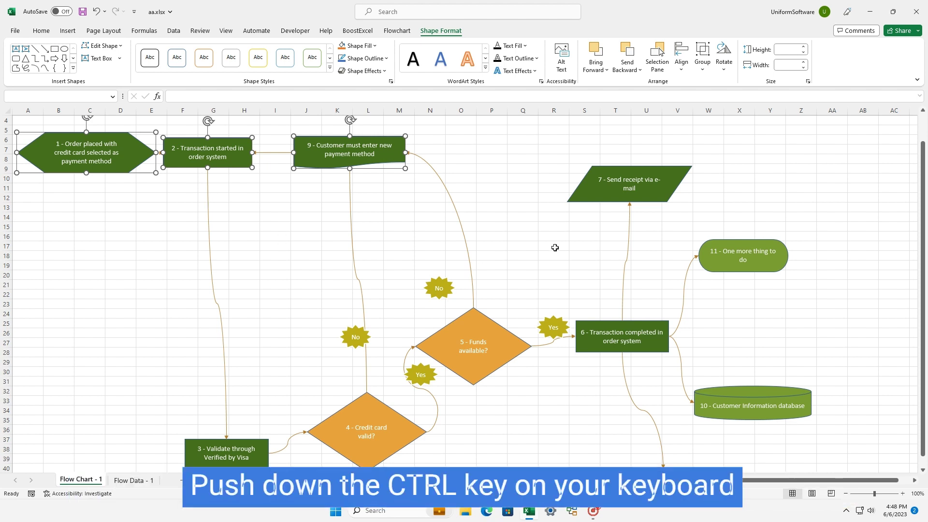
Align Center nodes 7, 8, 11 and 10, then drag the column further right
{"action": "left_click", "coordinate": [603, 173]}
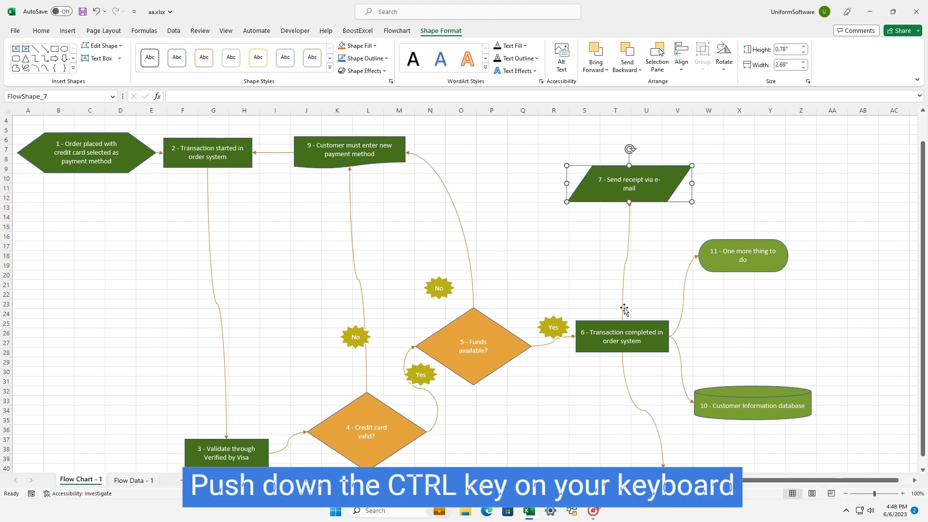
{"action": "scroll", "coordinate": [739, 322], "scroll_direction": "down", "scroll_amount": 1}
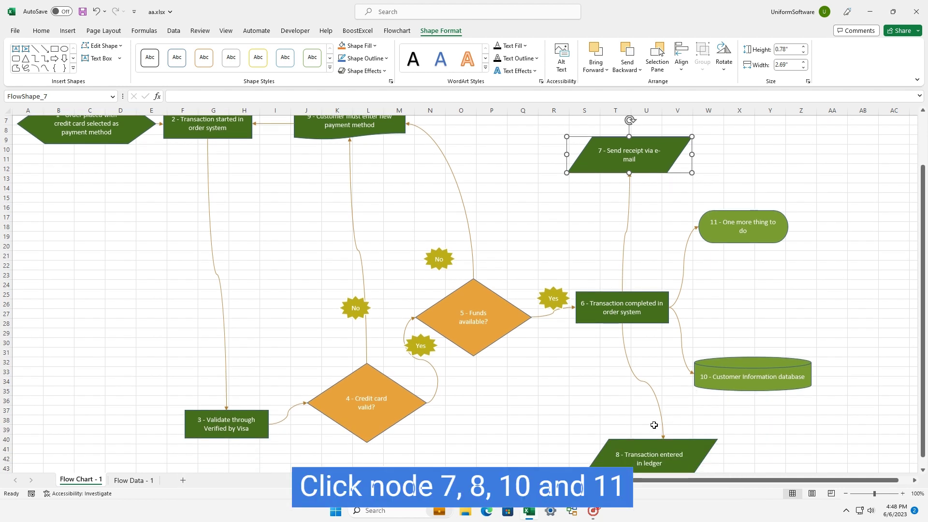
{"action": "left_click", "coordinate": [629, 442], "text": "ctrl"}
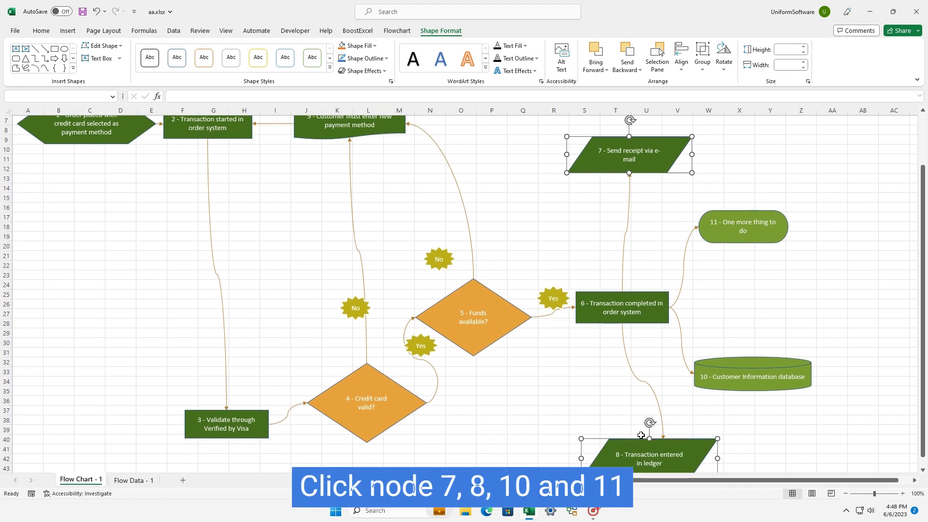
{"action": "left_click", "coordinate": [724, 218], "text": "ctrl"}
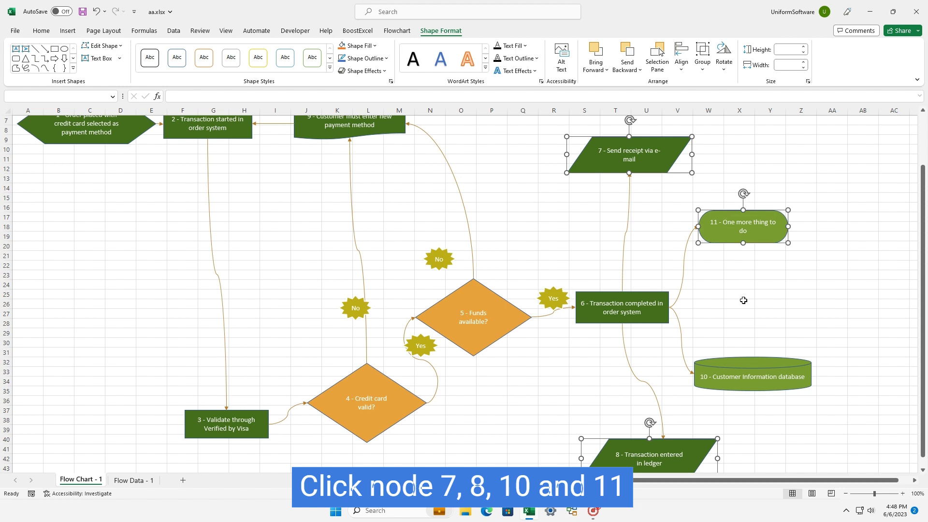
{"action": "left_click", "coordinate": [735, 372], "text": "ctrl"}
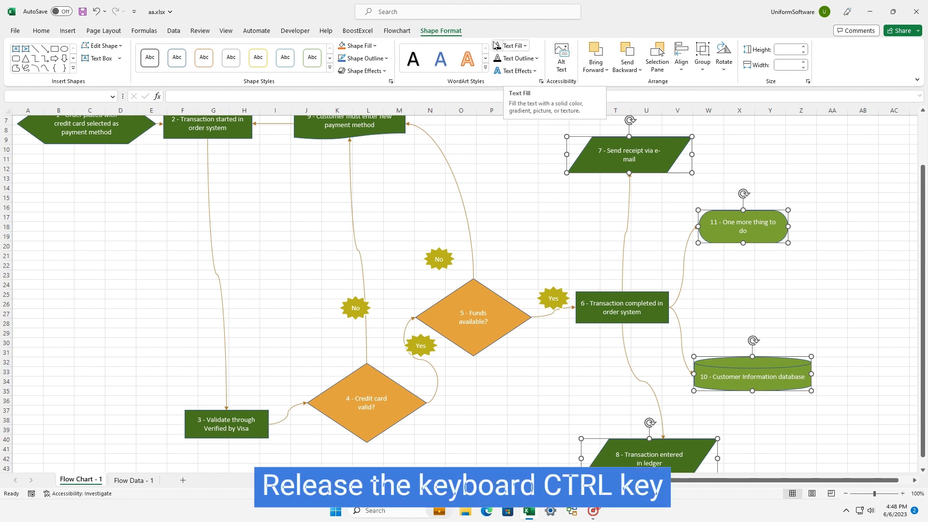
{"action": "left_click", "coordinate": [682, 60]}
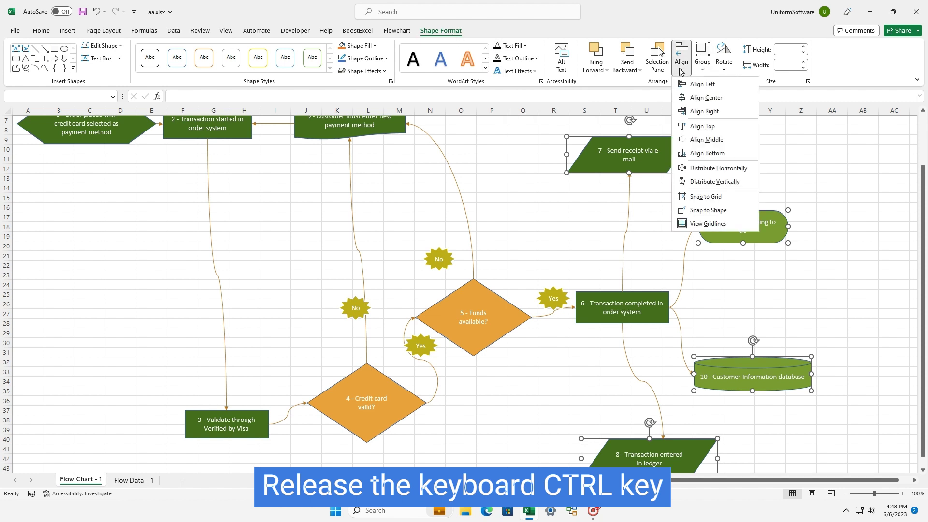
{"action": "left_click", "coordinate": [719, 102]}
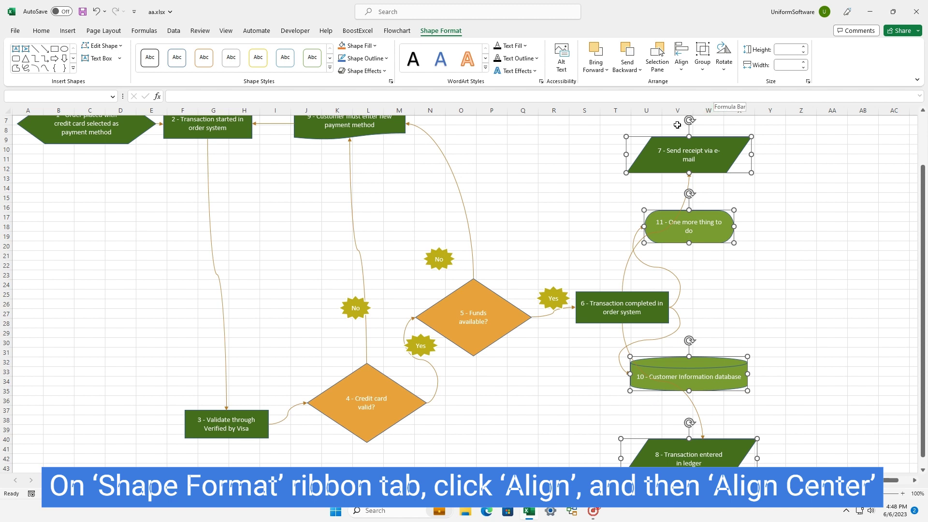
{"action": "left_click_drag", "start_coordinate": [663, 137], "coordinate": [756, 132]}
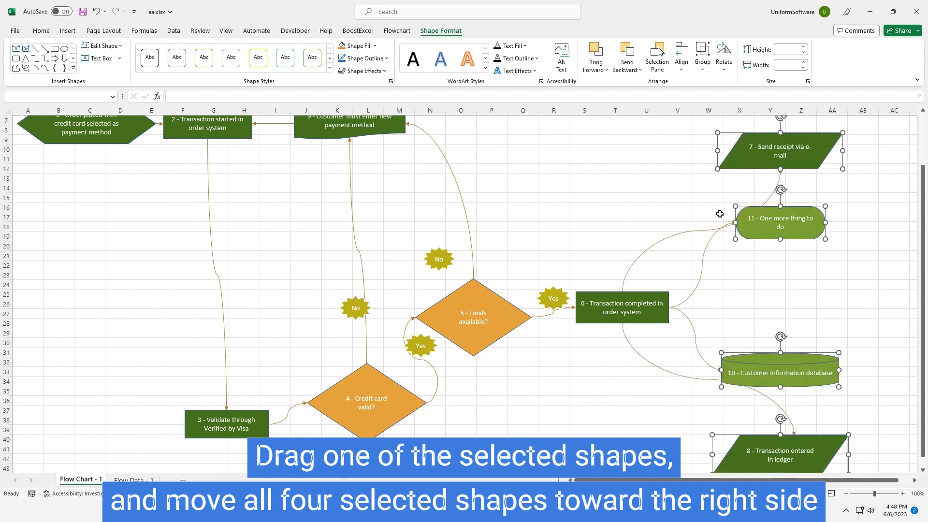
Drag node 11, the database cylinder, node 8 and node 7 into a tighter stack
{"action": "left_click", "coordinate": [661, 204]}
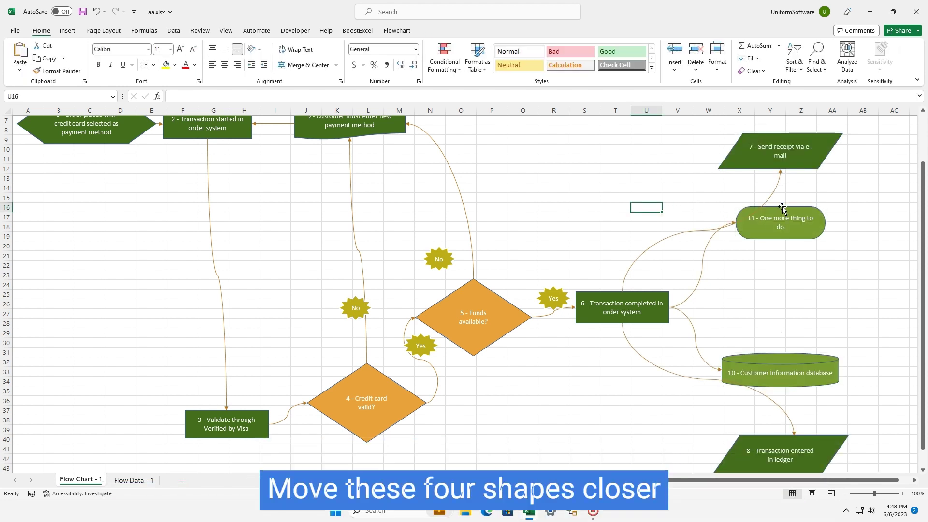
{"action": "left_click_drag", "start_coordinate": [782, 208], "coordinate": [785, 258]}
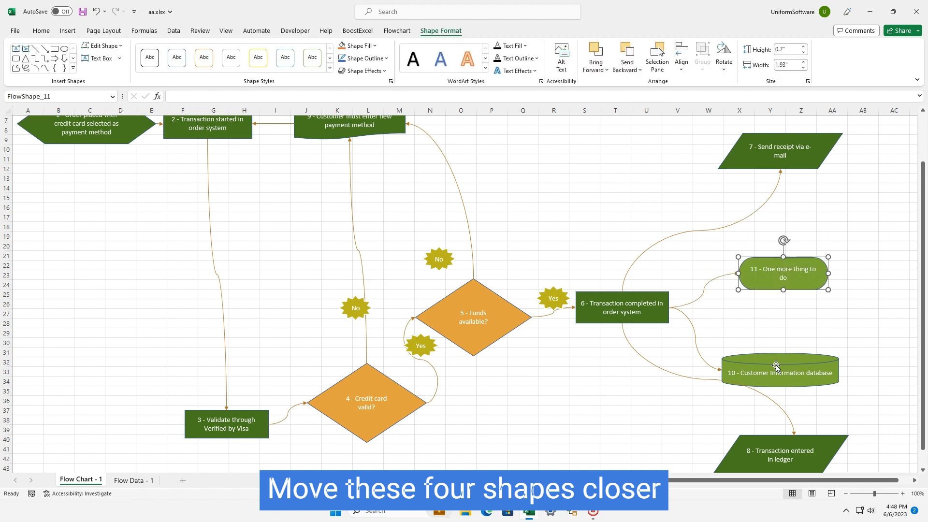
{"action": "left_click_drag", "start_coordinate": [775, 366], "coordinate": [783, 319]}
{"action": "left_click", "coordinate": [771, 437]}
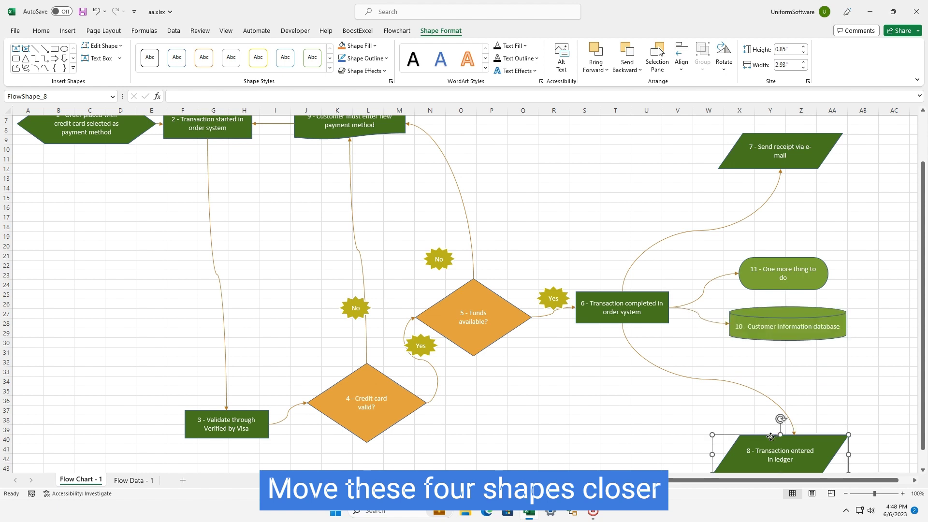
{"action": "left_click_drag", "start_coordinate": [770, 437], "coordinate": [781, 367]}
{"action": "left_click_drag", "start_coordinate": [770, 172], "coordinate": [765, 236]}
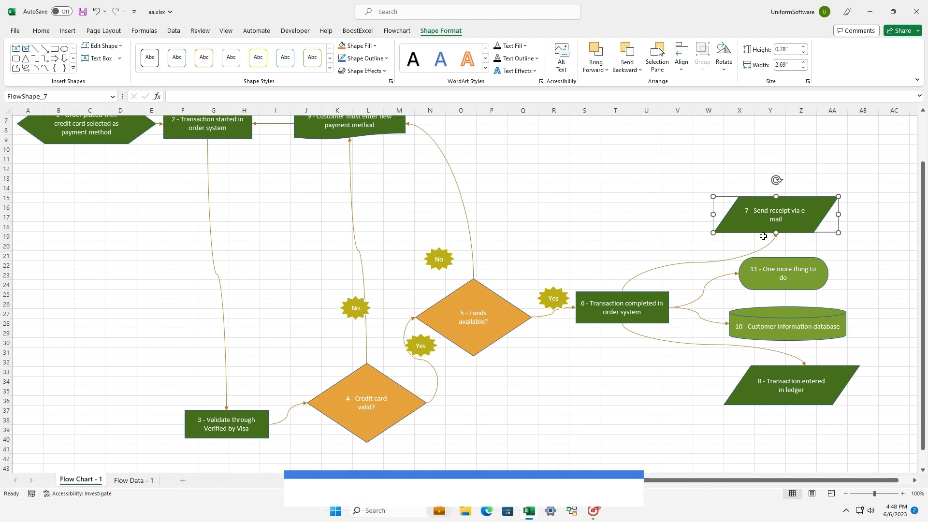
Align Middle nodes 11, 6, 5, 4 and 3, raise the row, then Distribute Horizontally
{"action": "left_click", "coordinate": [772, 265]}
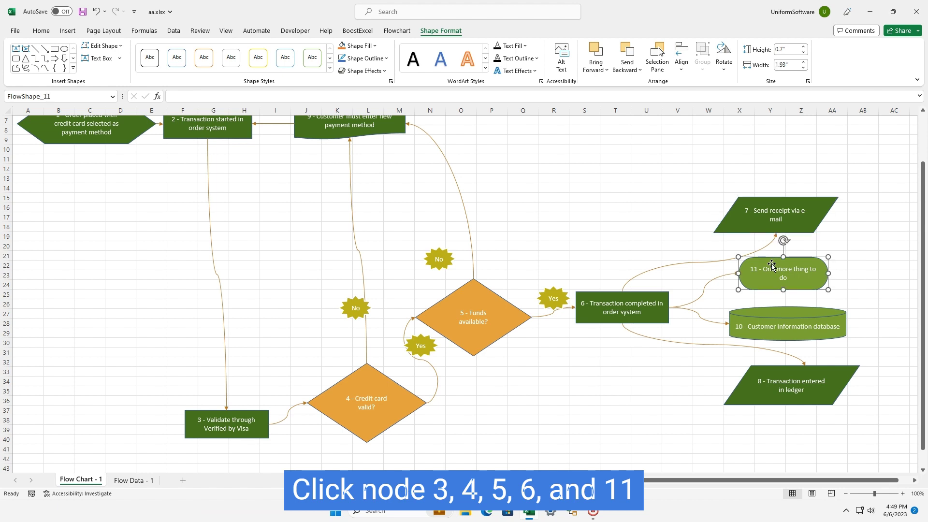
{"action": "left_click", "coordinate": [600, 296], "text": "ctrl"}
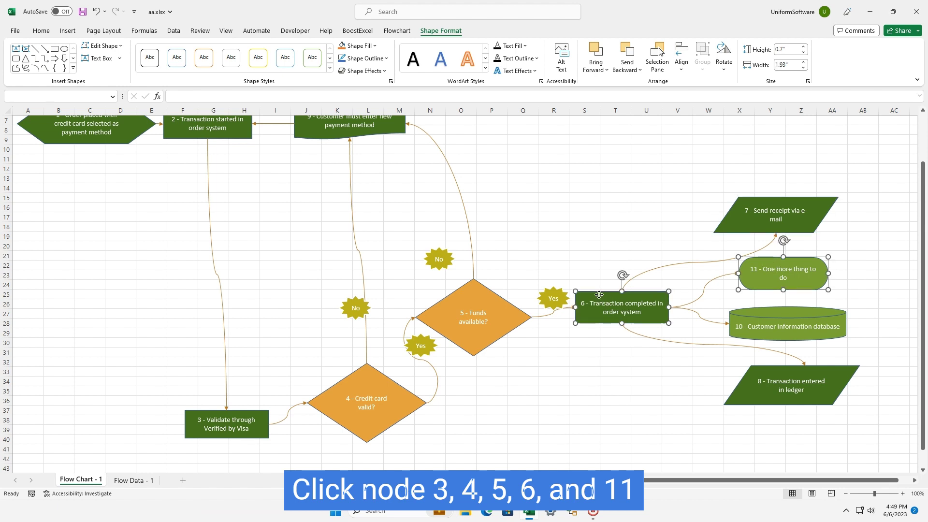
{"action": "left_click", "coordinate": [429, 304], "text": "ctrl"}
{"action": "left_click", "coordinate": [331, 387], "text": "ctrl"}
{"action": "left_click", "coordinate": [196, 416], "text": "ctrl"}
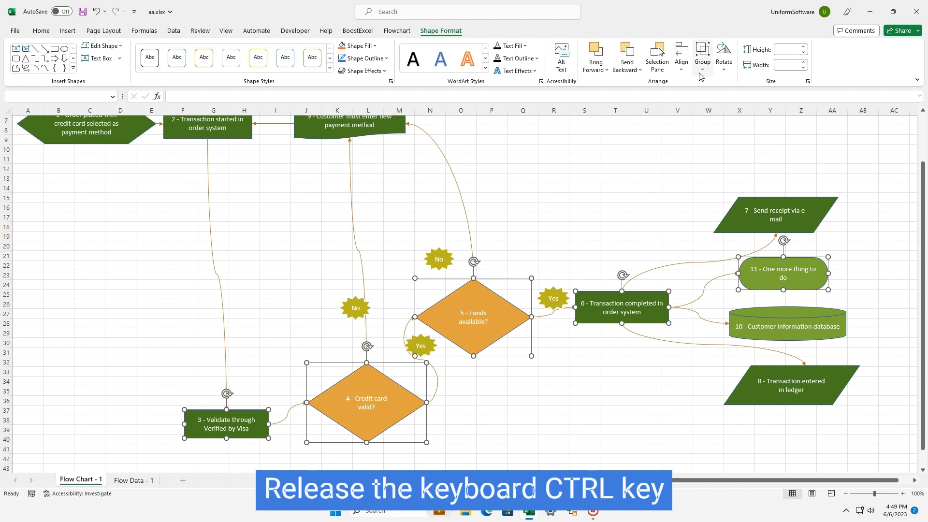
{"action": "left_click", "coordinate": [681, 67]}
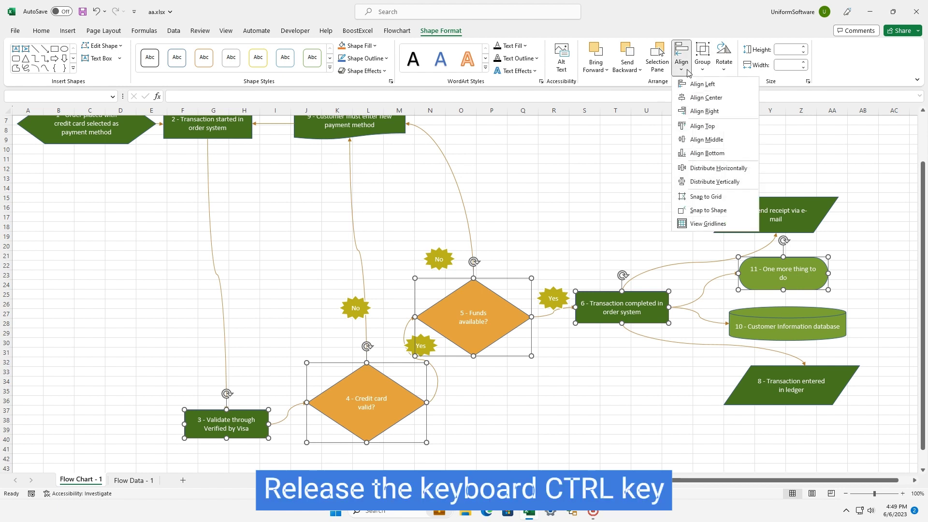
{"action": "left_click", "coordinate": [701, 139]}
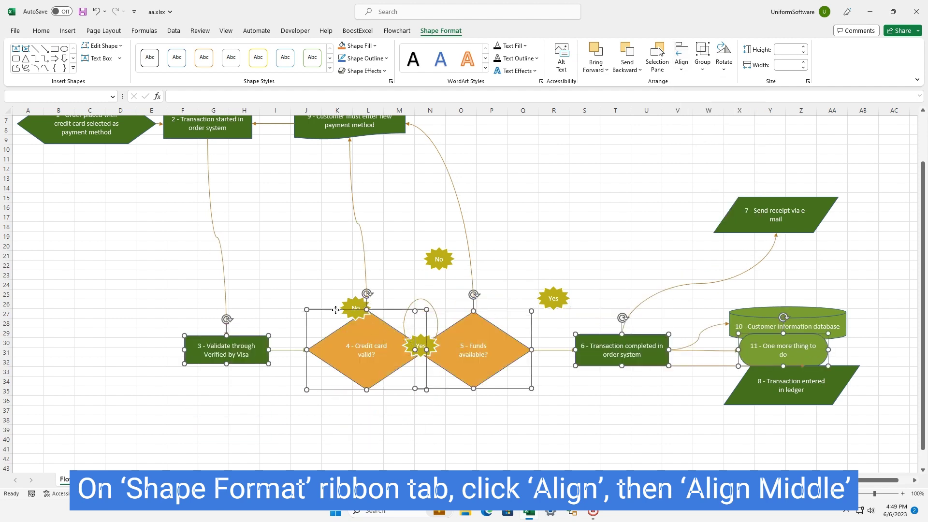
{"action": "left_click_drag", "start_coordinate": [336, 309], "coordinate": [314, 232]}
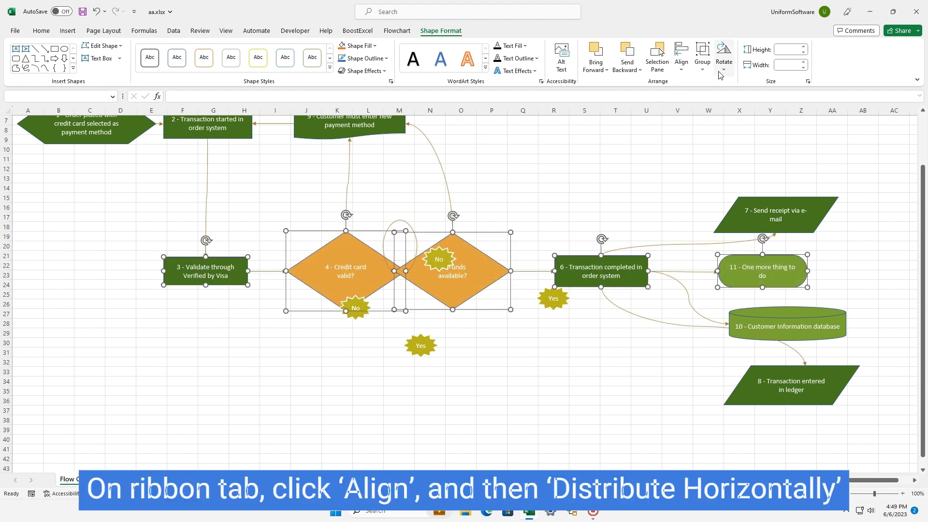
{"action": "left_click", "coordinate": [684, 71]}
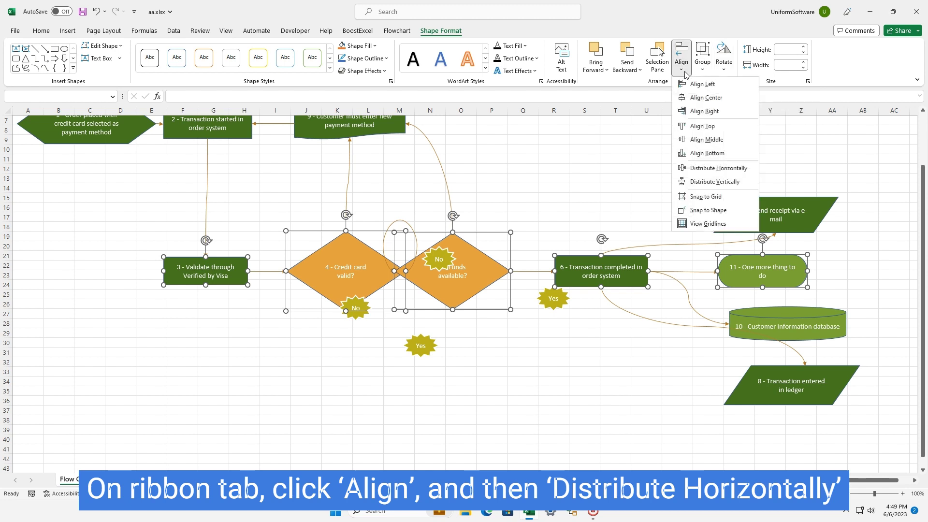
{"action": "left_click", "coordinate": [704, 167]}
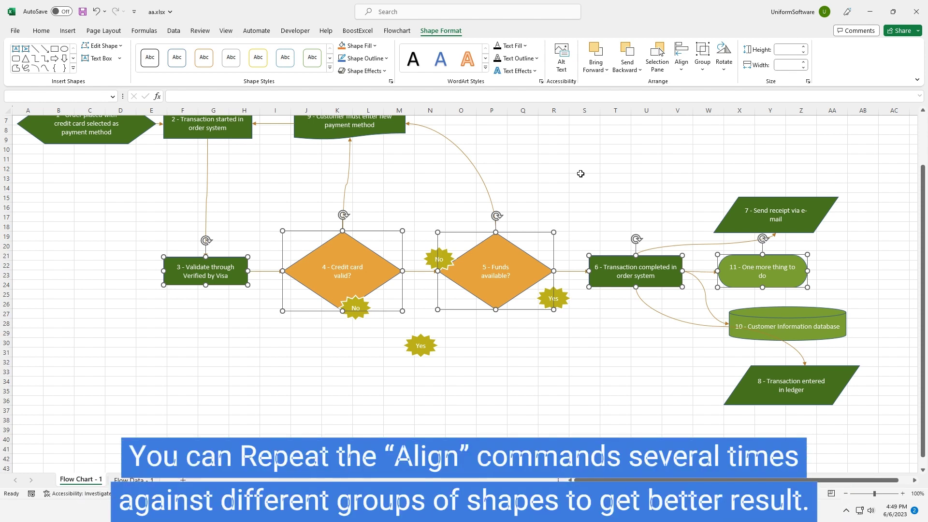
Distribute nodes 7, 11, 10 and 8 vertically and re-centre them on one axis
{"action": "left_click", "coordinate": [580, 173]}
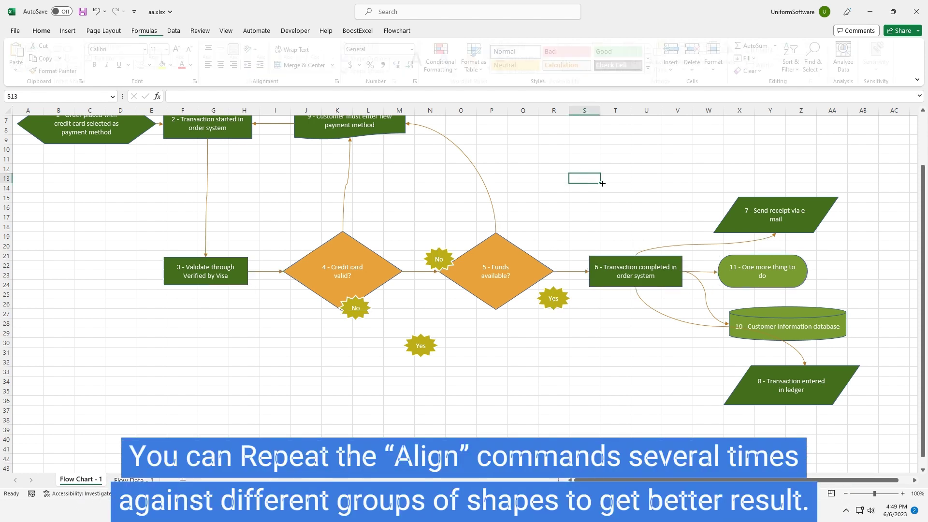
{"action": "left_click", "coordinate": [748, 203]}
{"action": "left_click", "coordinate": [761, 259], "text": "shift"}
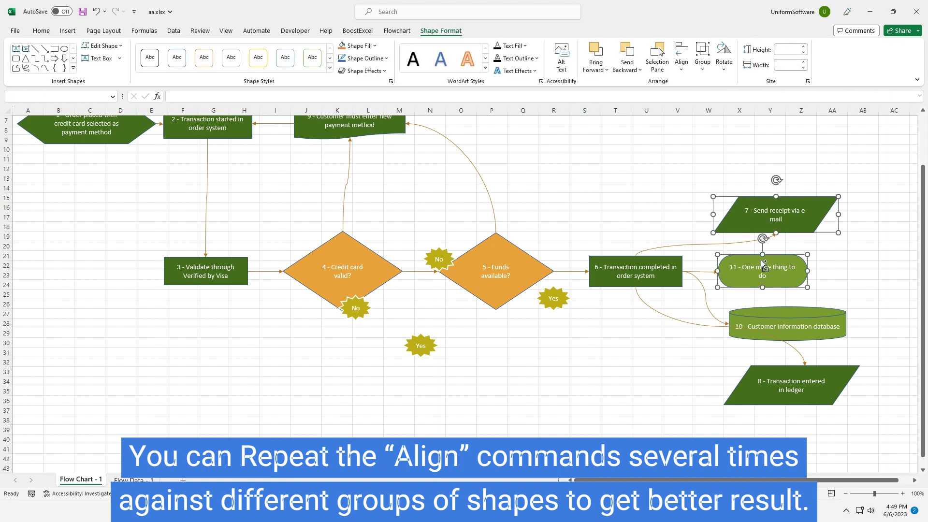
{"action": "left_click", "coordinate": [758, 318], "text": "shift"}
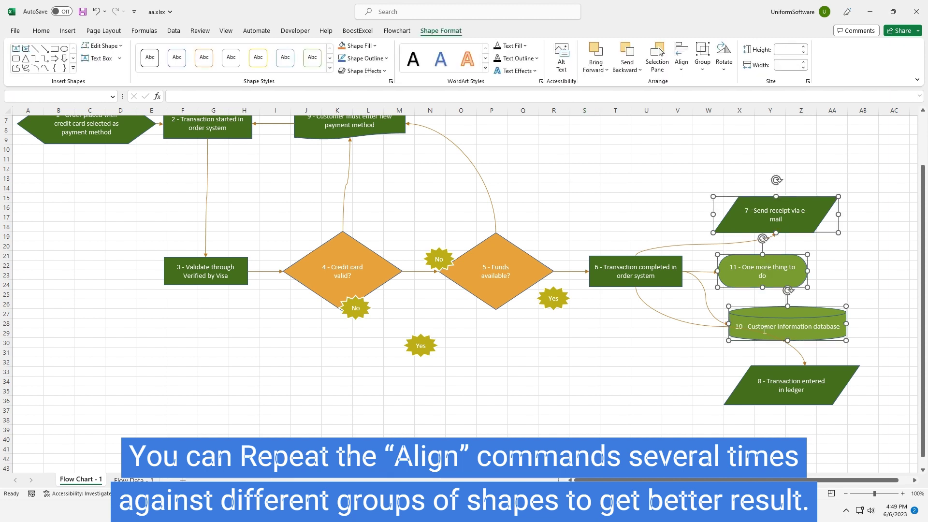
{"action": "left_click", "coordinate": [763, 375], "text": "shift"}
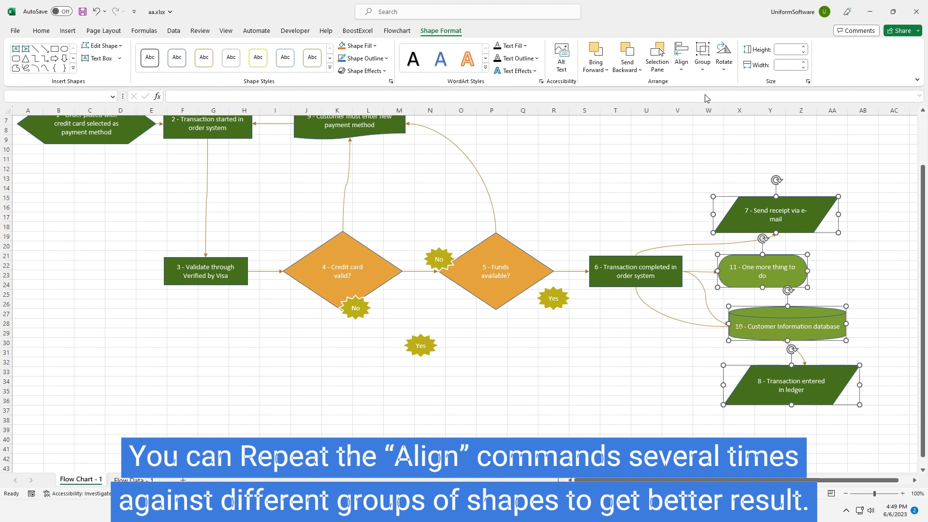
{"action": "left_click", "coordinate": [681, 63]}
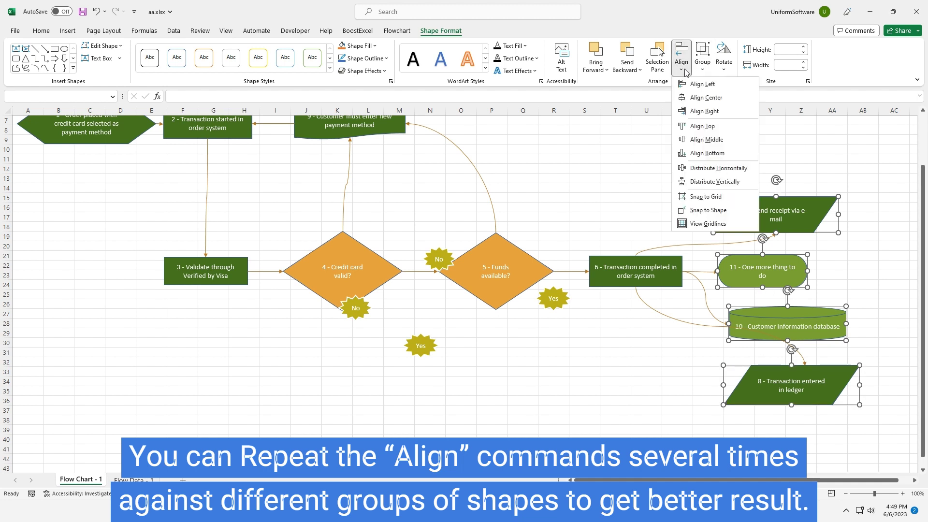
{"action": "left_click", "coordinate": [711, 181]}
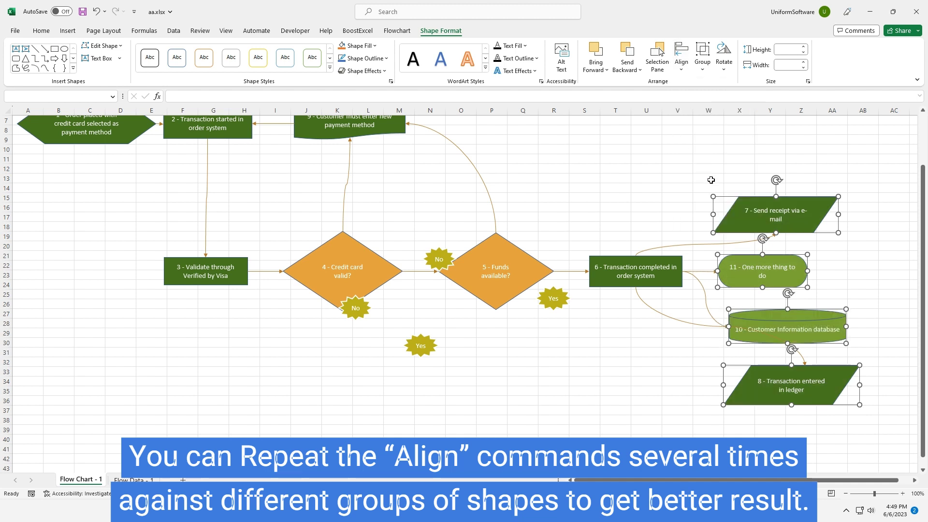
{"action": "left_click", "coordinate": [685, 72]}
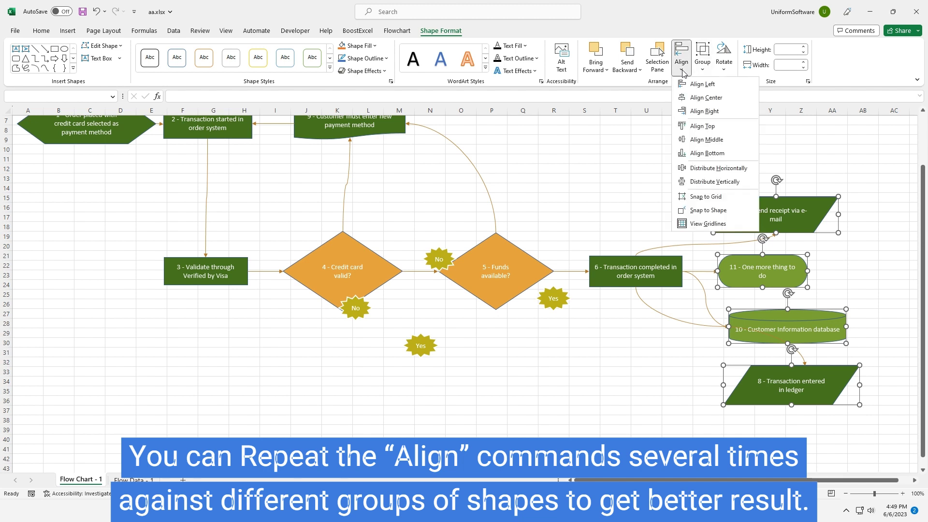
{"action": "left_click", "coordinate": [701, 99]}
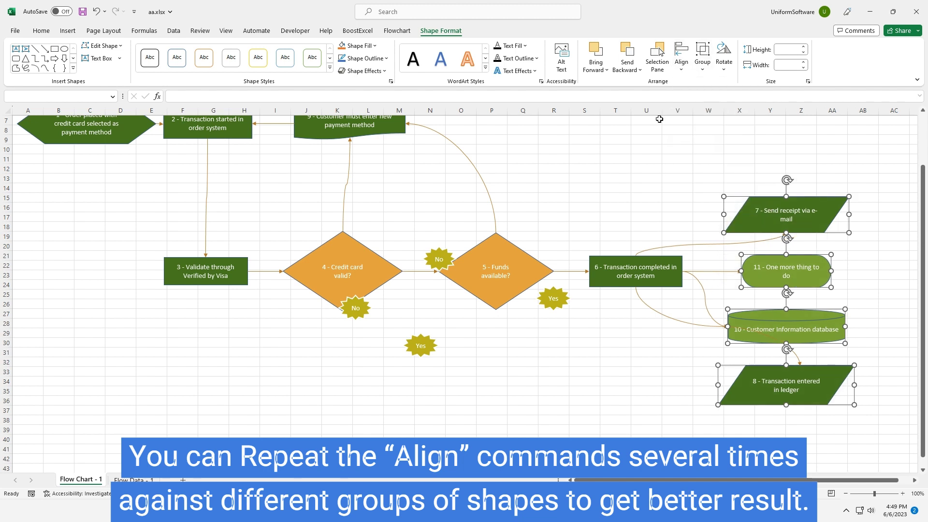
{"action": "left_click", "coordinate": [633, 337]}
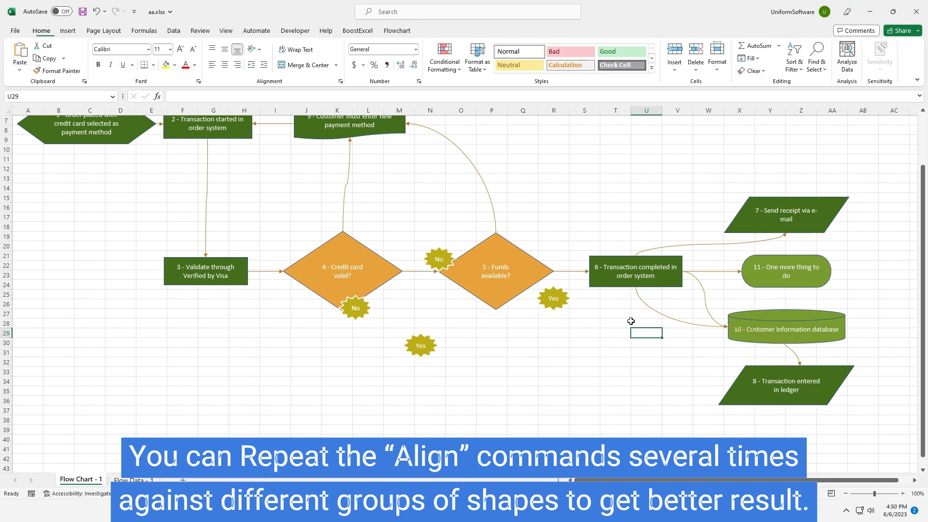
Reroute node 6's connectors to nodes 8 and 7 so they leave from node 6's right side
{"action": "left_click", "coordinate": [680, 323]}
{"action": "right_click", "coordinate": [680, 324]}
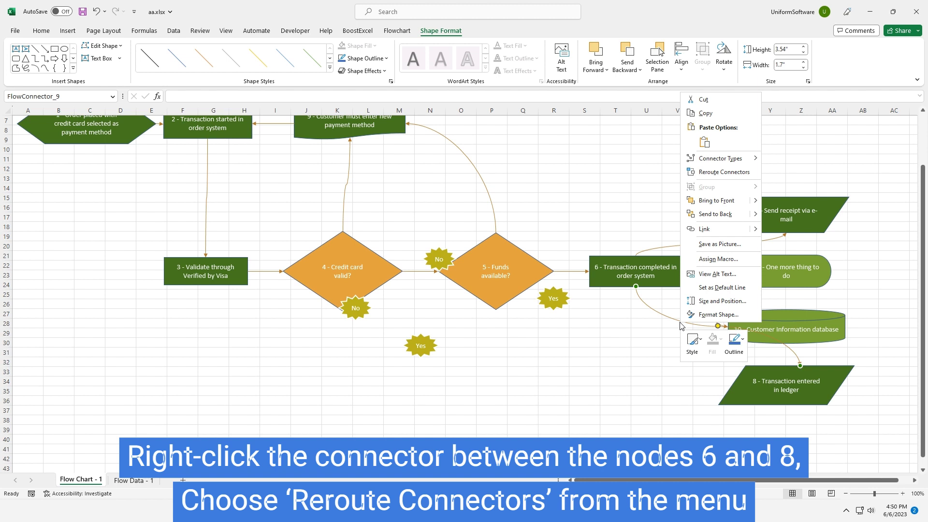
{"action": "left_click", "coordinate": [715, 177]}
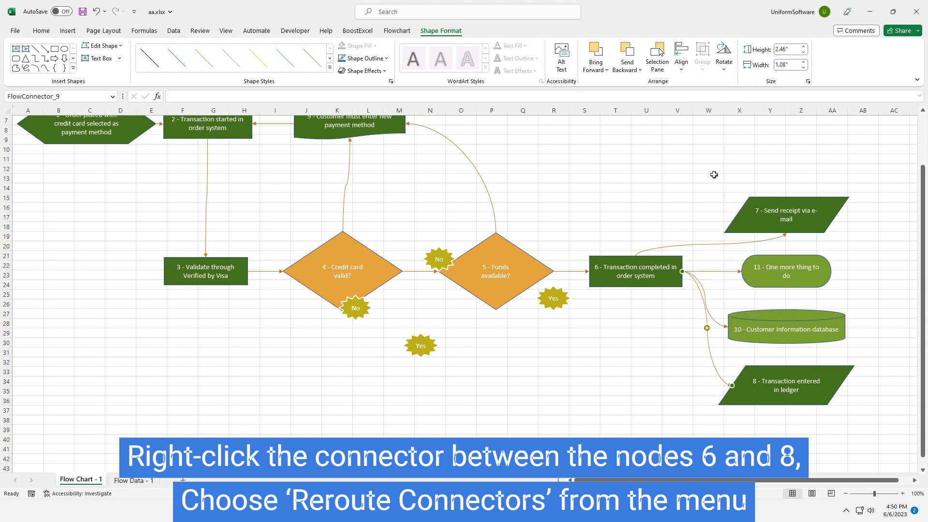
{"action": "left_click", "coordinate": [731, 245]}
{"action": "right_click", "coordinate": [731, 244]}
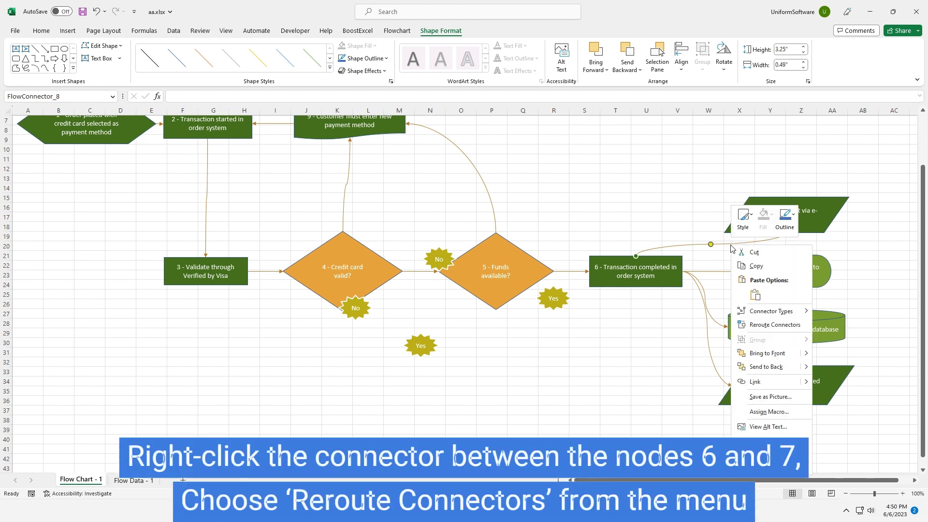
{"action": "left_click", "coordinate": [765, 326]}
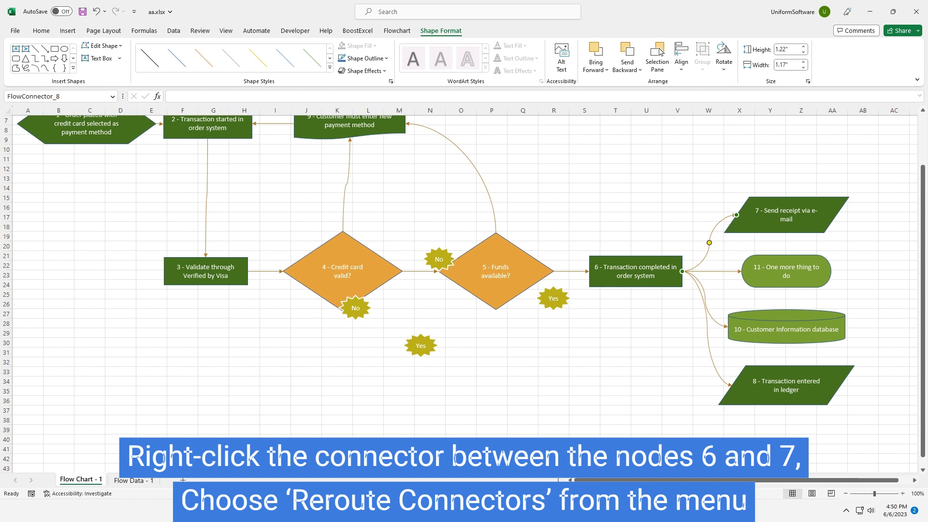
Centre-align node 9 directly above node 4
{"action": "scroll", "coordinate": [440, 352], "scroll_direction": "up", "scroll_amount": 2}
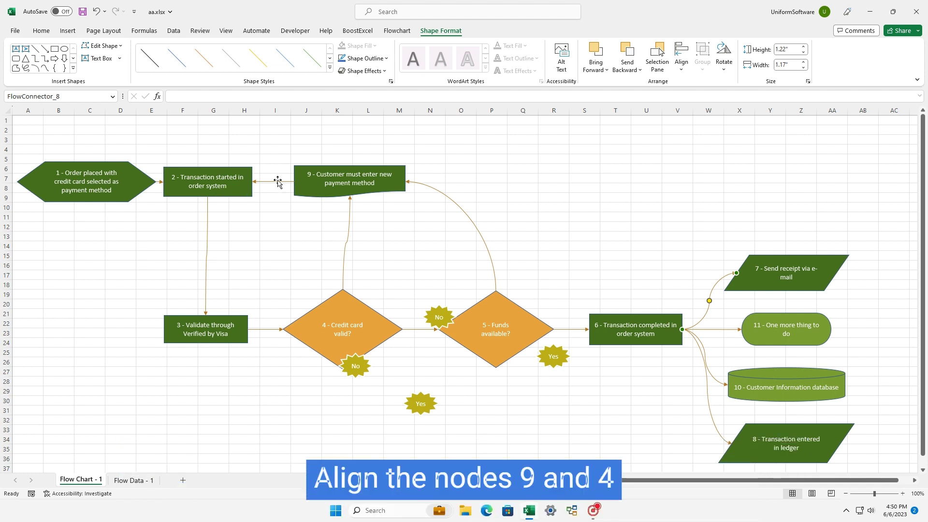
{"action": "left_click", "coordinate": [305, 166]}
{"action": "left_click", "coordinate": [343, 329], "text": "shift"}
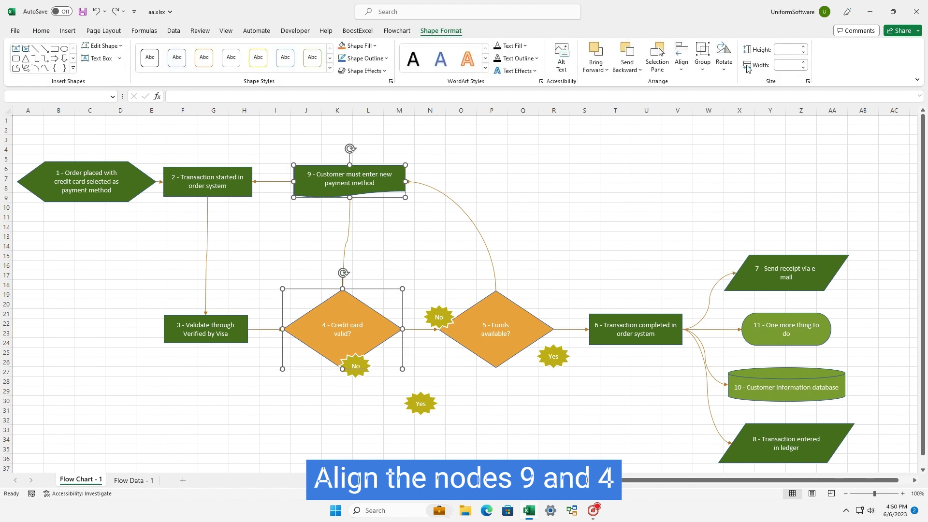
{"action": "left_click", "coordinate": [686, 68]}
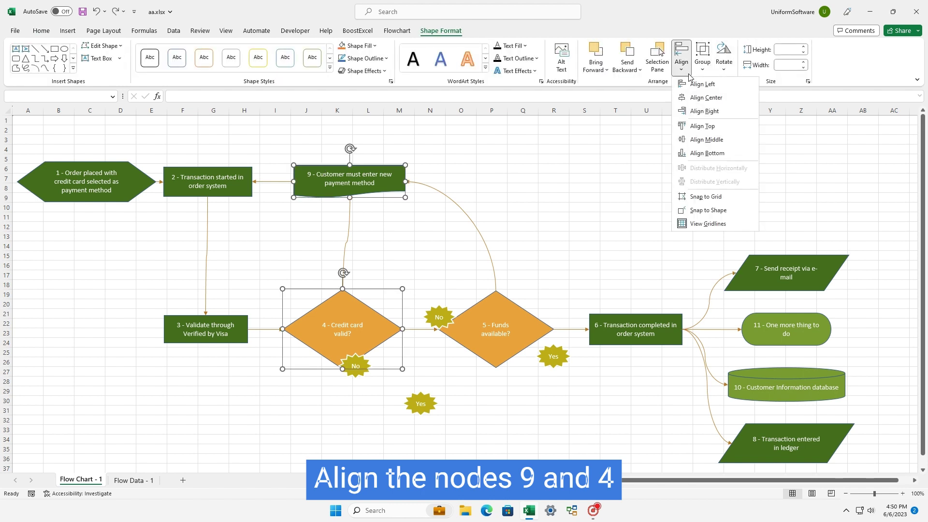
{"action": "left_click", "coordinate": [700, 99]}
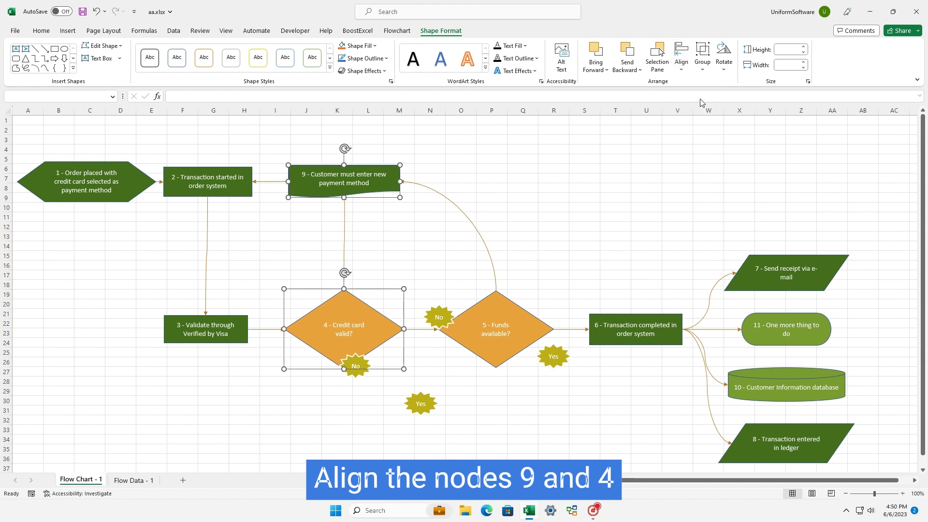
Centre-align node 2 directly above node 3
{"action": "left_click", "coordinate": [212, 172]}
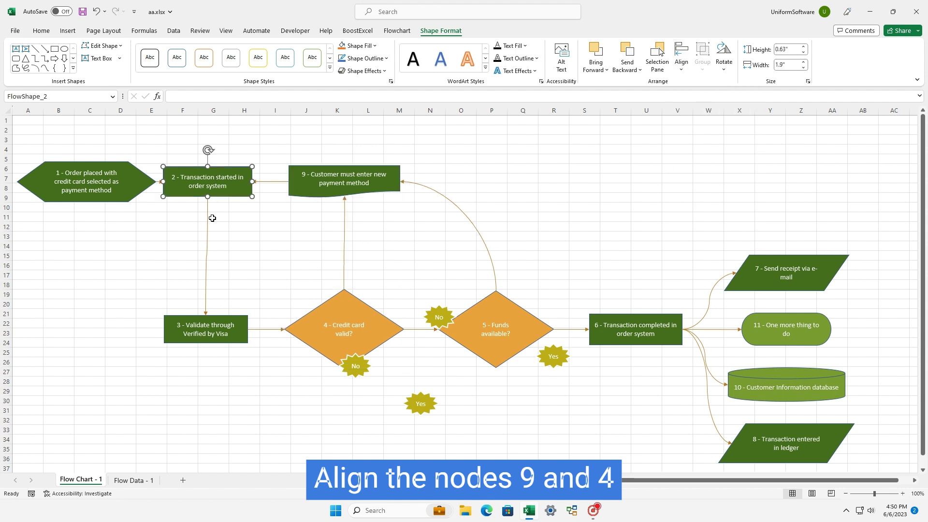
{"action": "left_click", "coordinate": [201, 319], "text": "shift"}
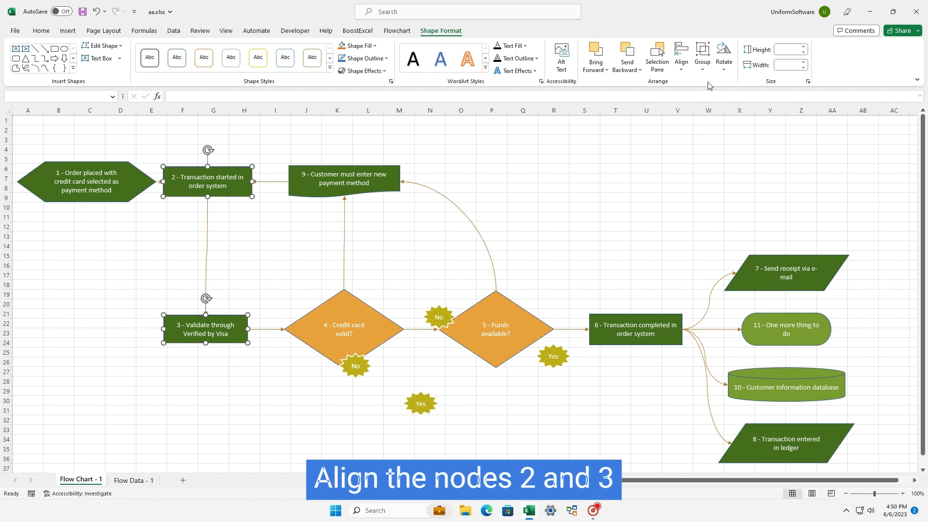
{"action": "left_click", "coordinate": [682, 61]}
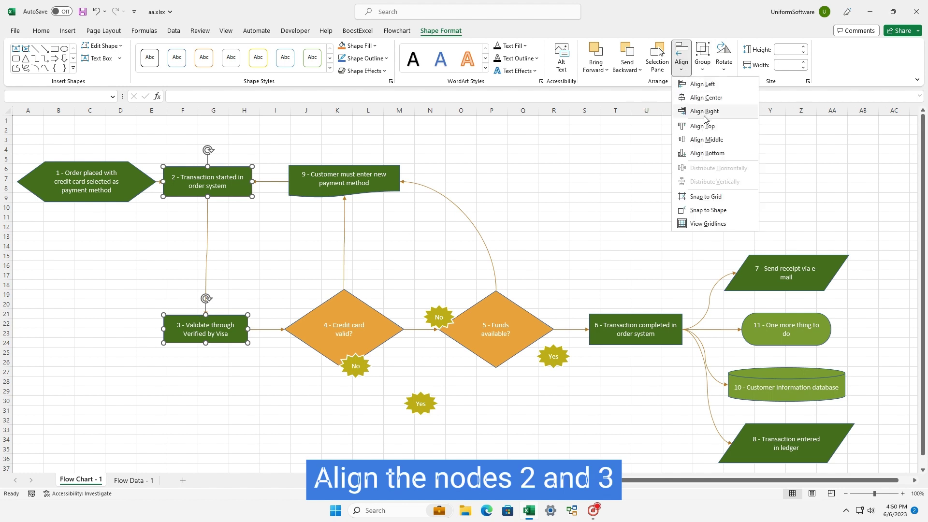
{"action": "left_click", "coordinate": [705, 98]}
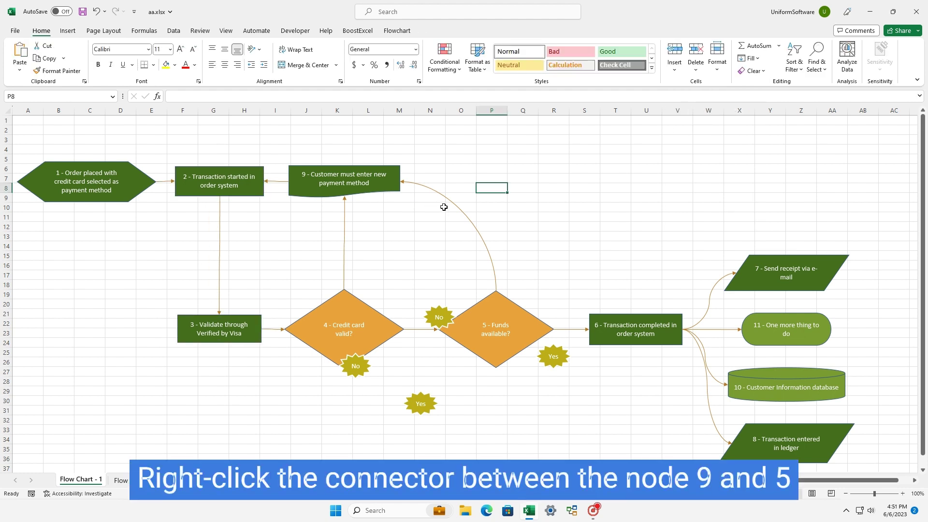
Make the 5-to-9 connector an elbow connector and save aa.xlsx
{"action": "right_click", "coordinate": [450, 203]}
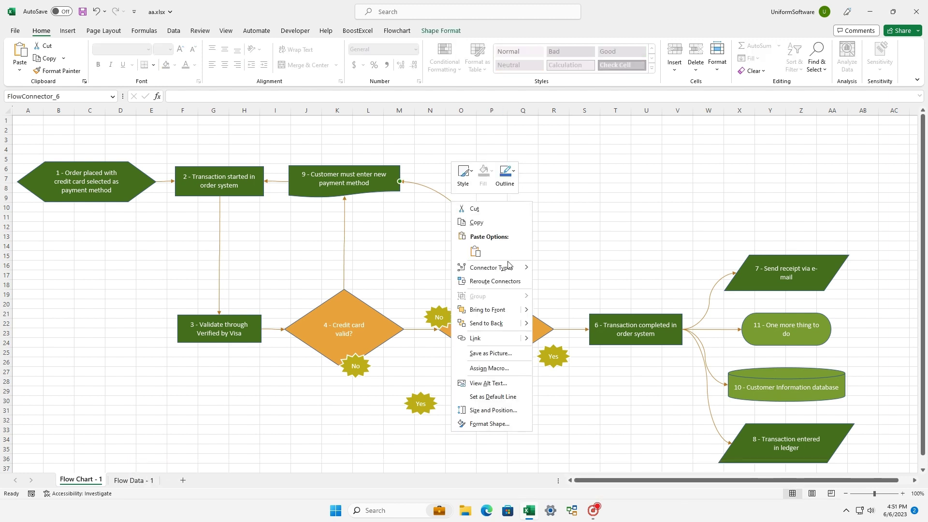
{"action": "mouse_move", "coordinate": [508, 270]}
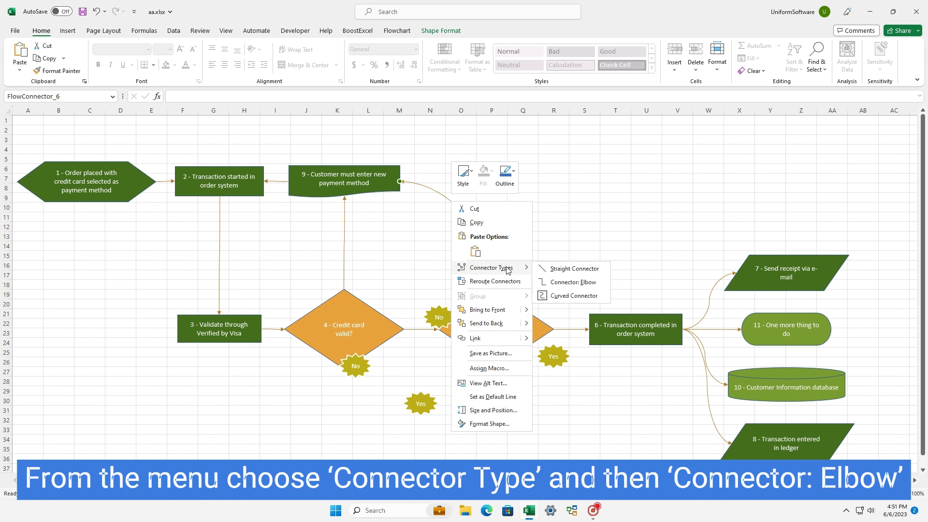
{"action": "left_click", "coordinate": [559, 283]}
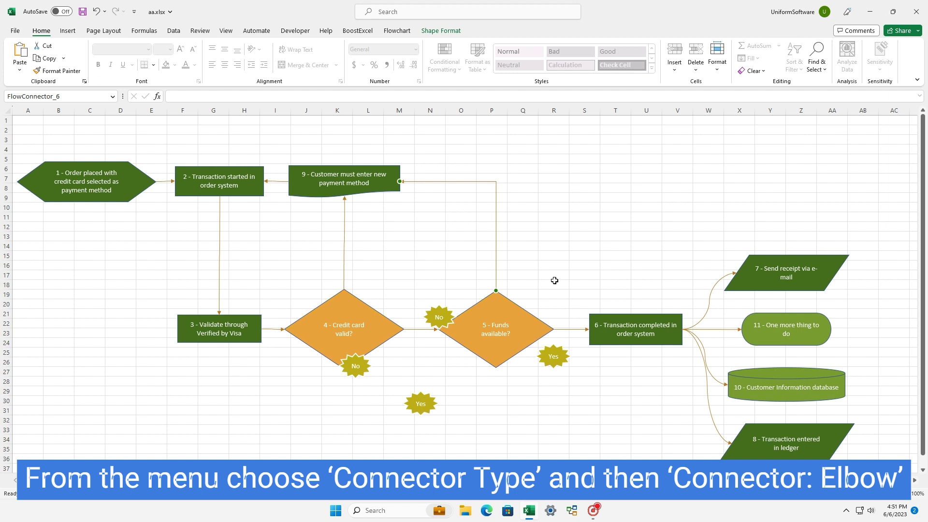
{"action": "left_click", "coordinate": [83, 12]}
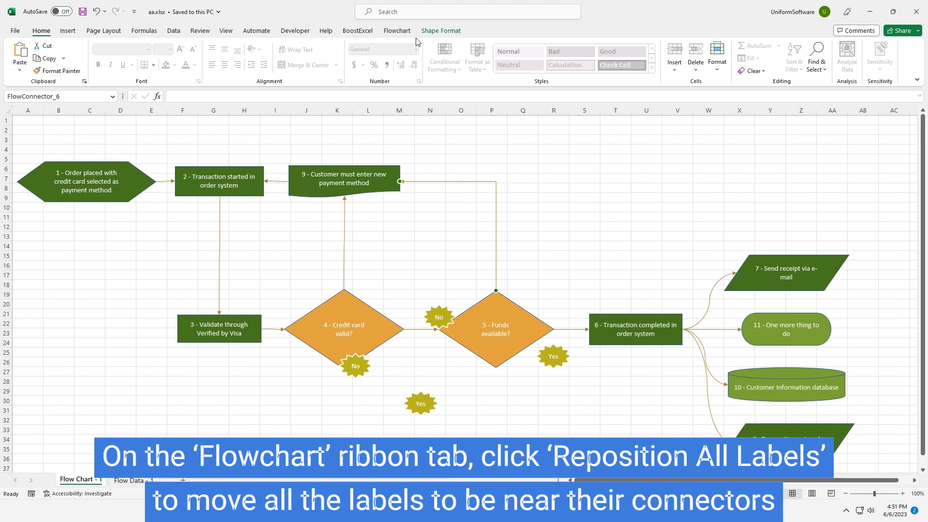
Use Reposition All Labels so each Yes/No label sits beside its connector
{"action": "left_click", "coordinate": [396, 31]}
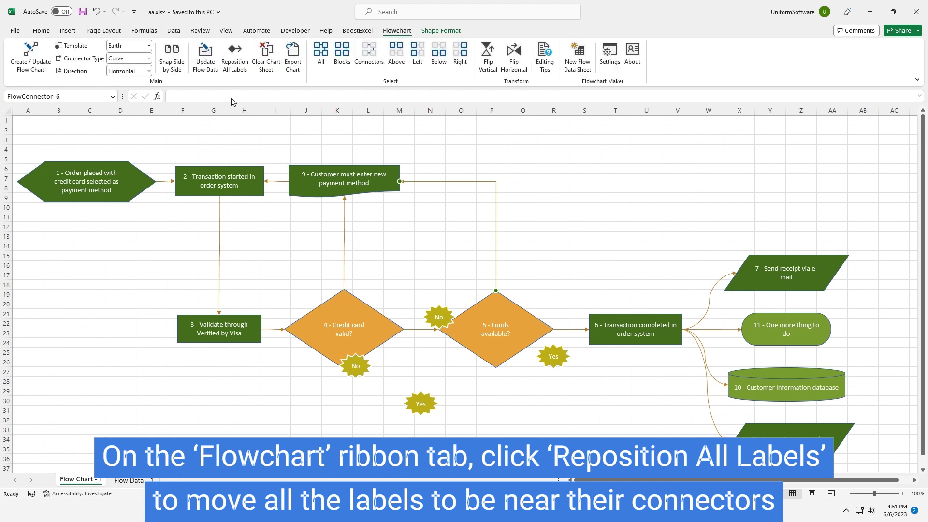
{"action": "left_click", "coordinate": [233, 63]}
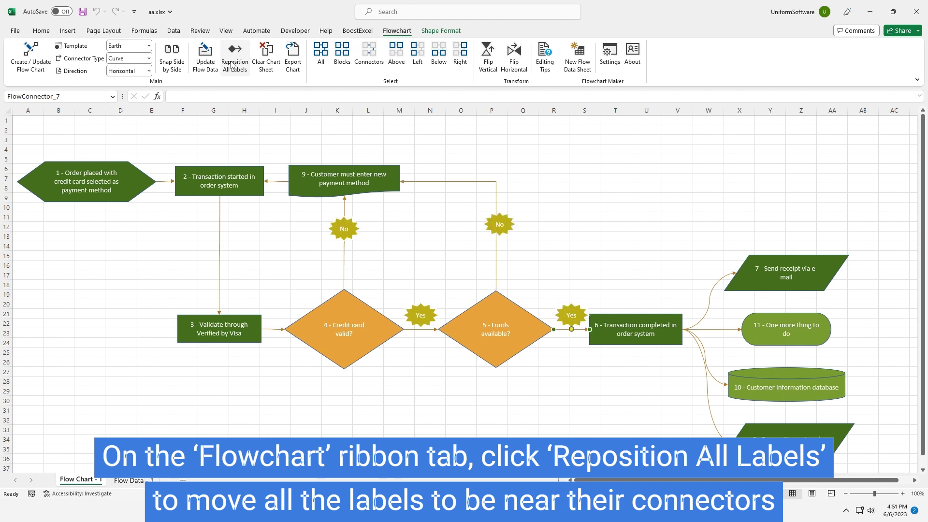
Export the chart as a PDF without gridlines or row/column headings, then close the export window
{"action": "left_click", "coordinate": [290, 68]}
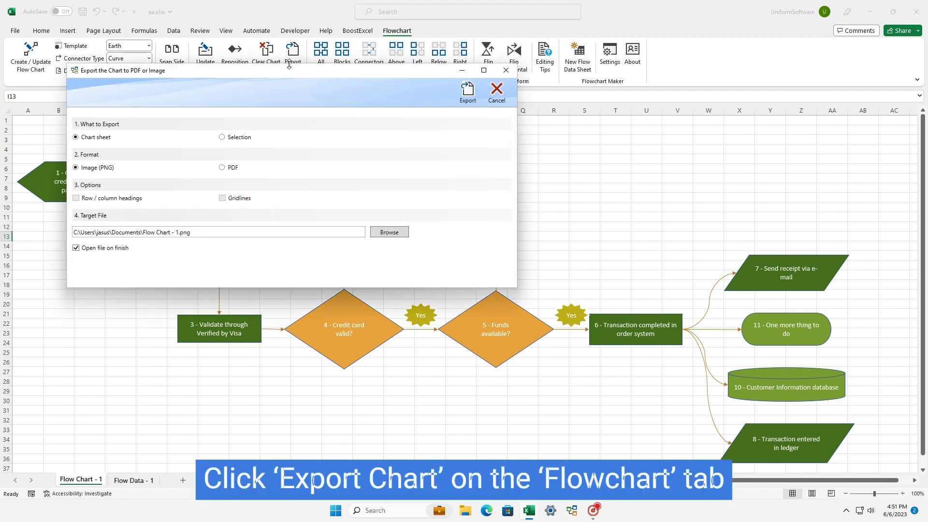
{"action": "left_click", "coordinate": [226, 168]}
{"action": "left_click", "coordinate": [223, 199]}
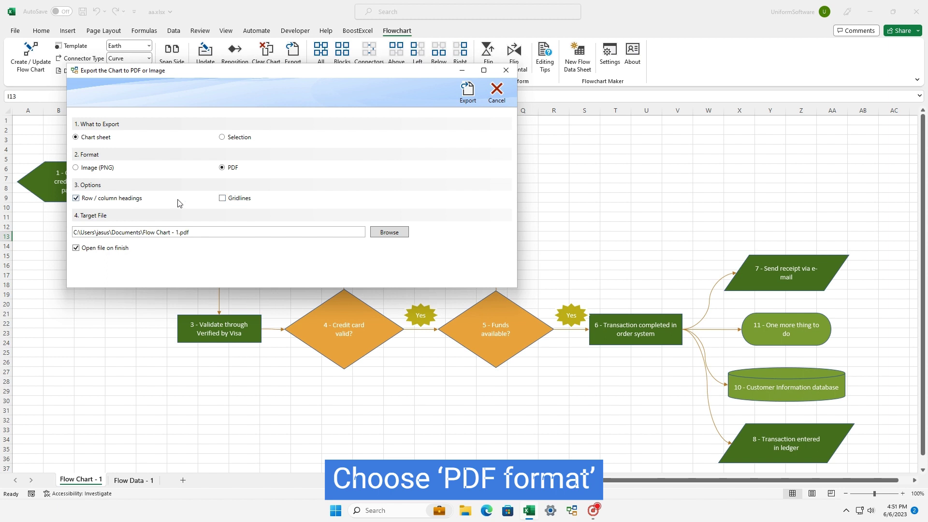
{"action": "left_click", "coordinate": [135, 199]}
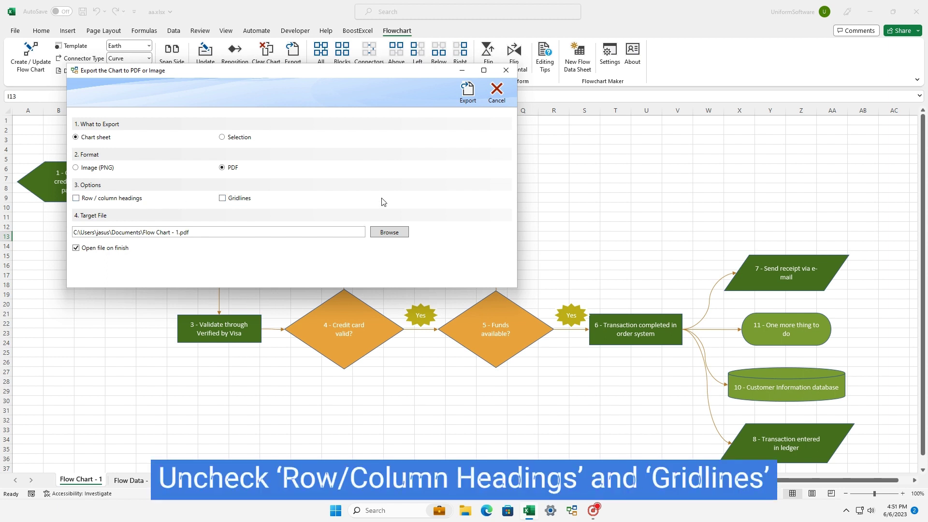
{"action": "left_click", "coordinate": [466, 97]}
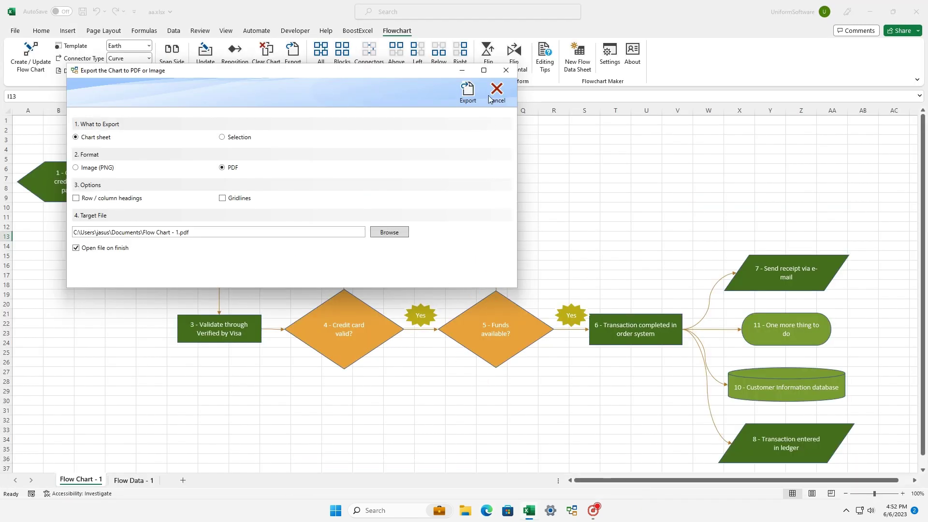
{"action": "left_click", "coordinate": [496, 90]}
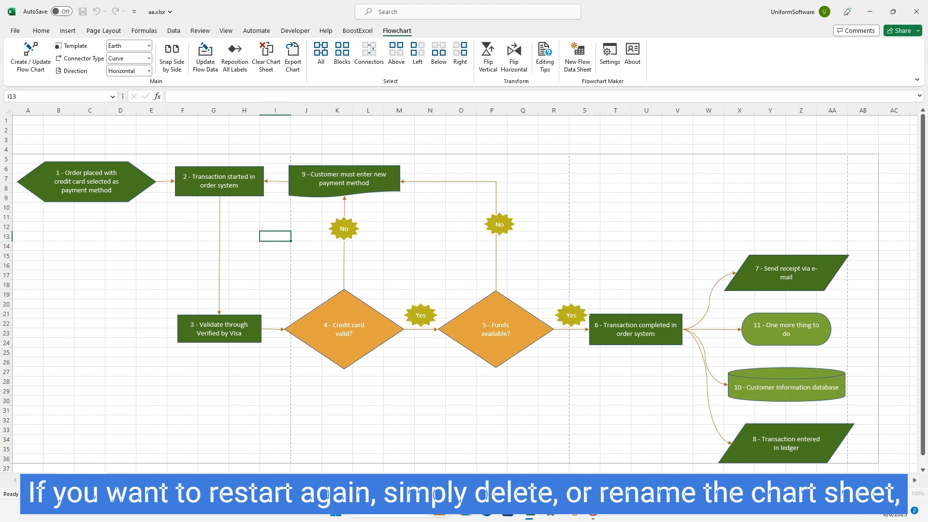
From the Flow Data sheet, run Create / Update Flow Chart to generate a fresh flowchart
{"action": "left_click", "coordinate": [117, 464]}
{"action": "left_click", "coordinate": [120, 343]}
{"action": "key", "text": "ctrl+Page_Up"}
{"action": "left_click", "coordinate": [180, 333]}
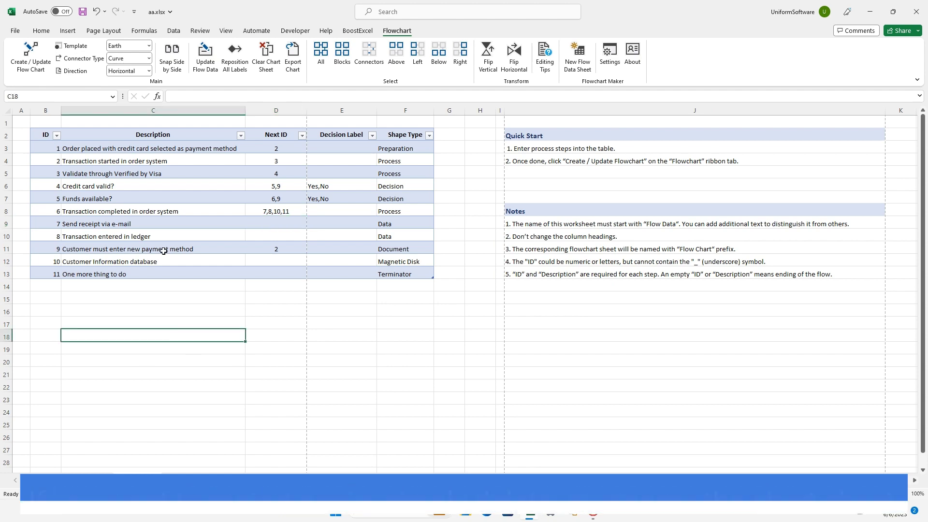
{"action": "left_click", "coordinate": [35, 62]}
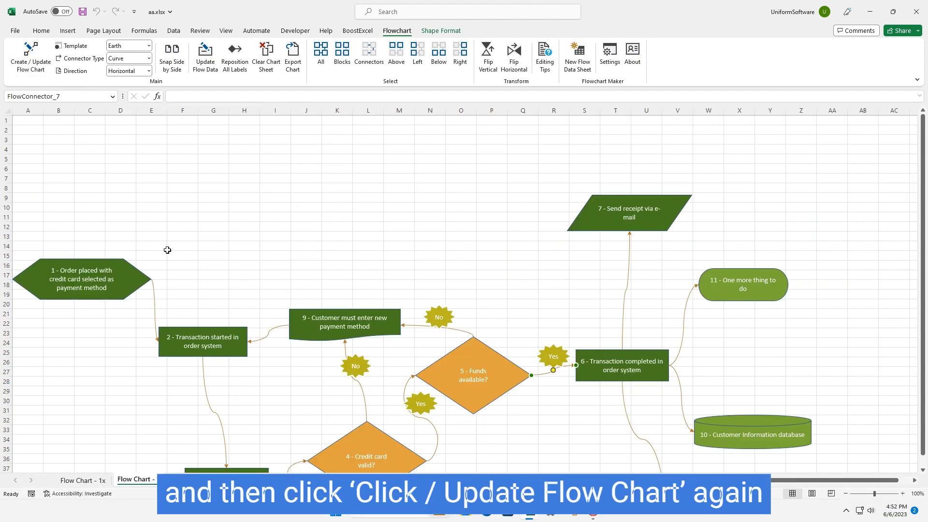
{"action": "scroll", "coordinate": [167, 250], "scroll_direction": "down", "scroll_amount": 3}
{"action": "scroll", "coordinate": [167, 250], "scroll_direction": "up", "scroll_amount": 2}
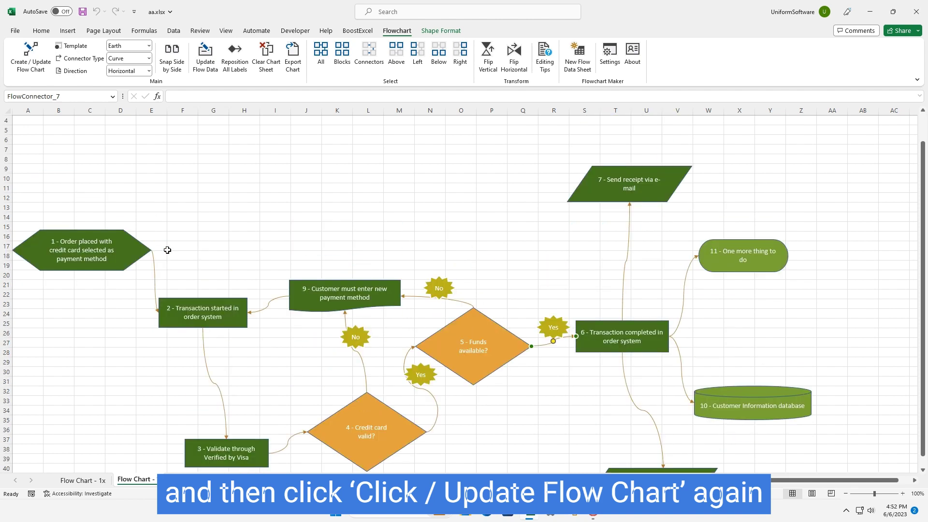